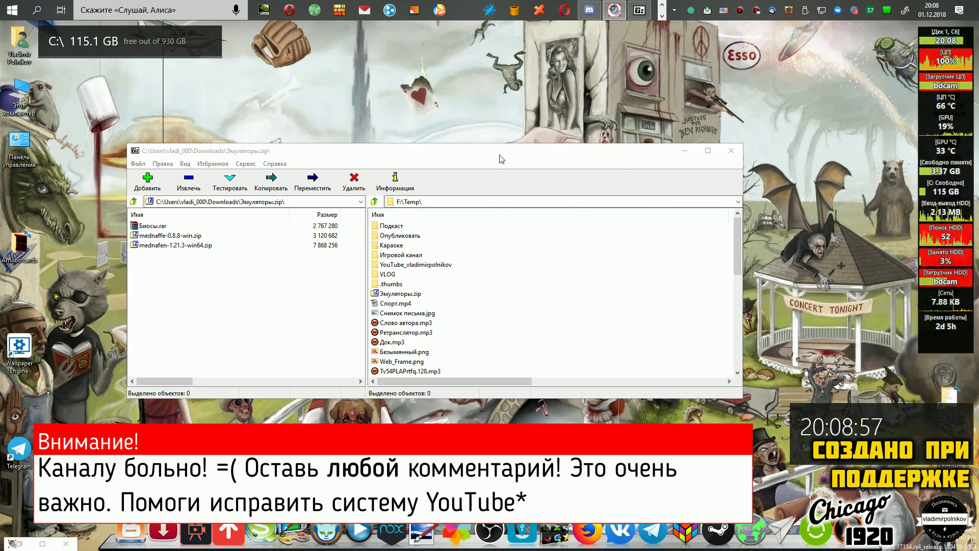
{"action": "left_click_drag", "start_coordinate": [501, 158], "coordinate": [725, 99]}
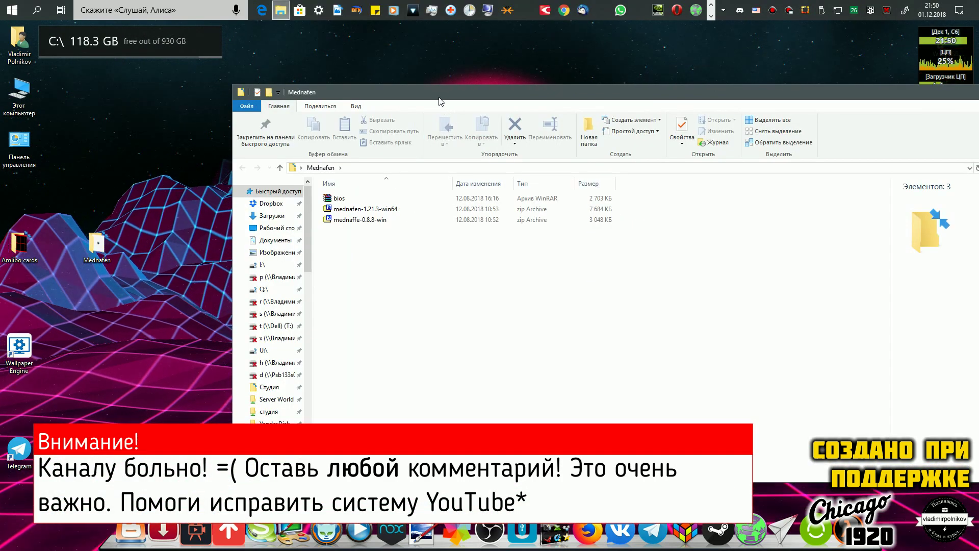
{"action": "left_click_drag", "start_coordinate": [440, 98], "coordinate": [484, 92]}
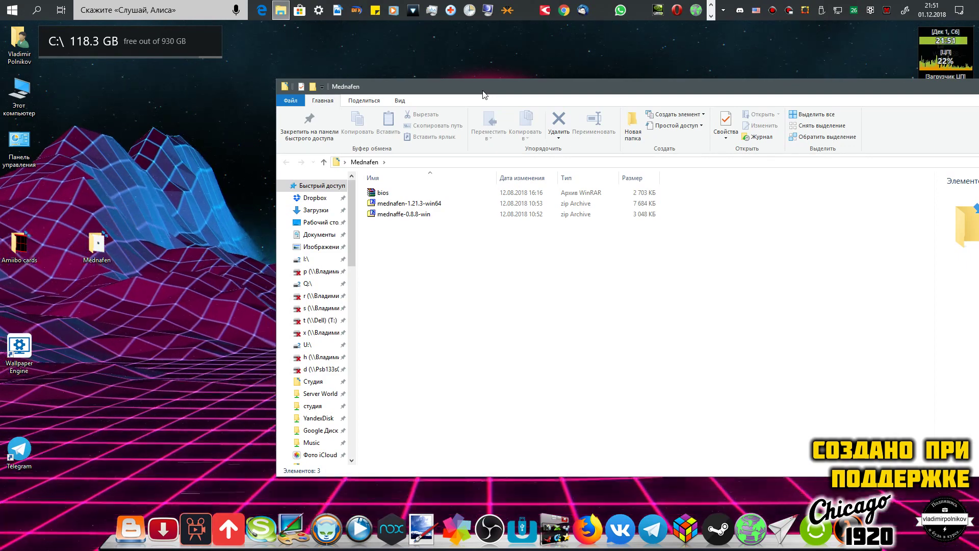
{"action": "left_click_drag", "start_coordinate": [483, 91], "coordinate": [598, 86]}
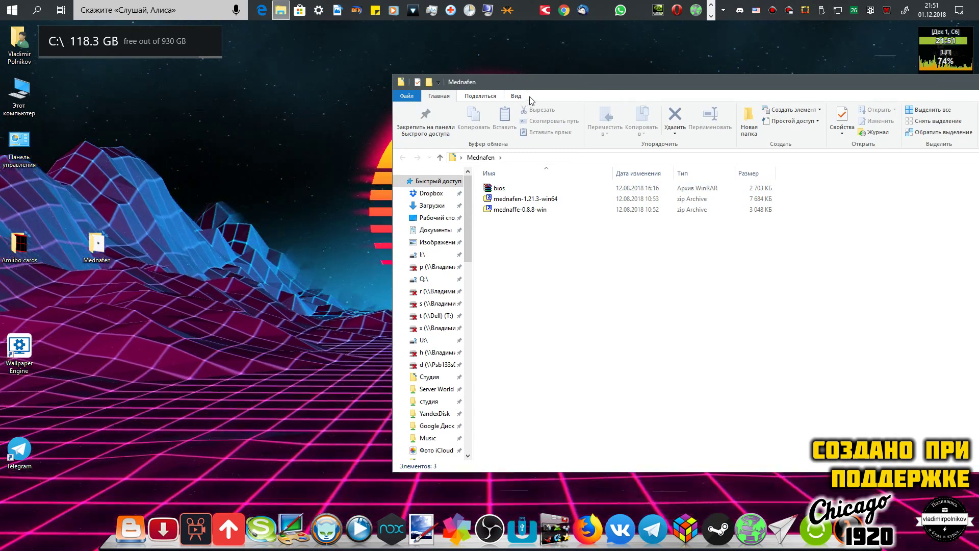
{"action": "left_click_drag", "start_coordinate": [594, 254], "coordinate": [489, 204]}
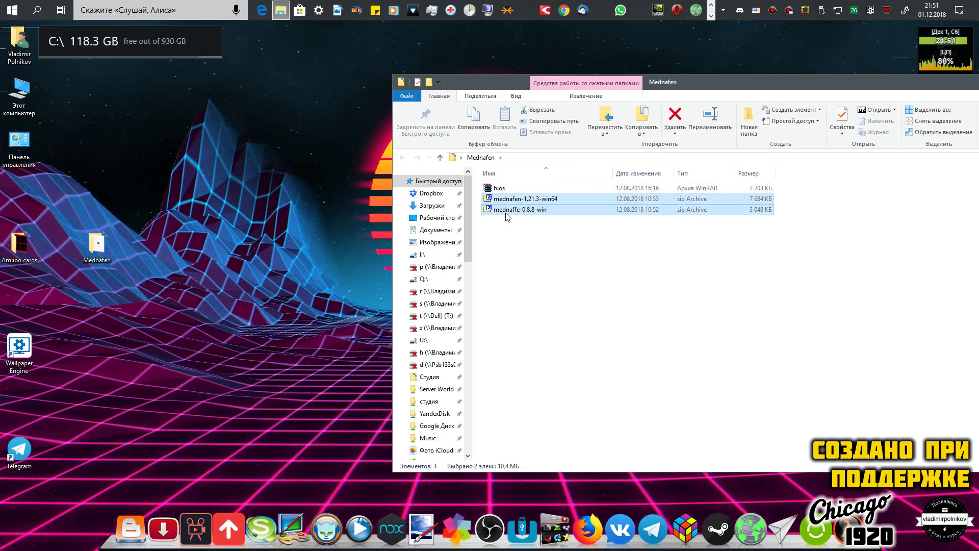
{"action": "left_click", "coordinate": [503, 206], "text": "shift"}
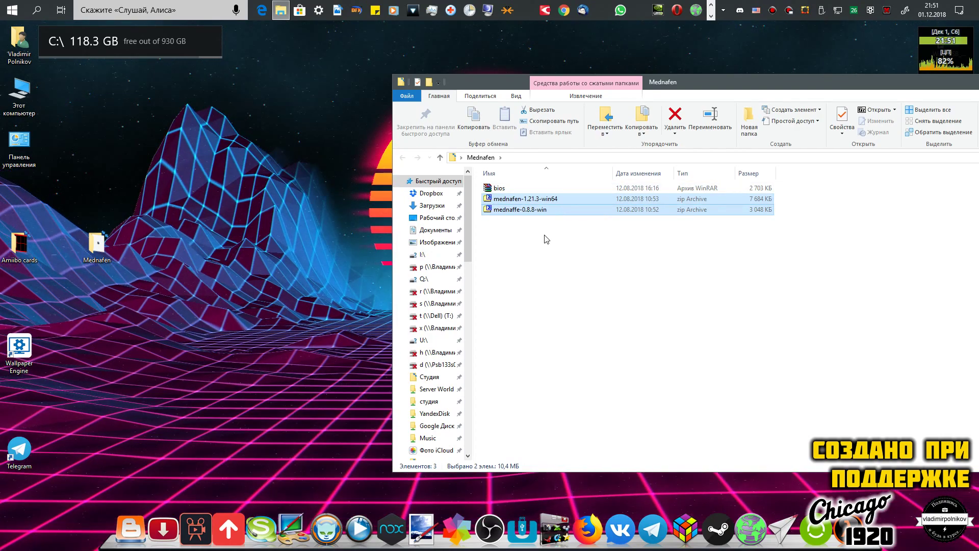
{"action": "left_click", "coordinate": [537, 221]}
{"action": "left_click", "coordinate": [515, 199]}
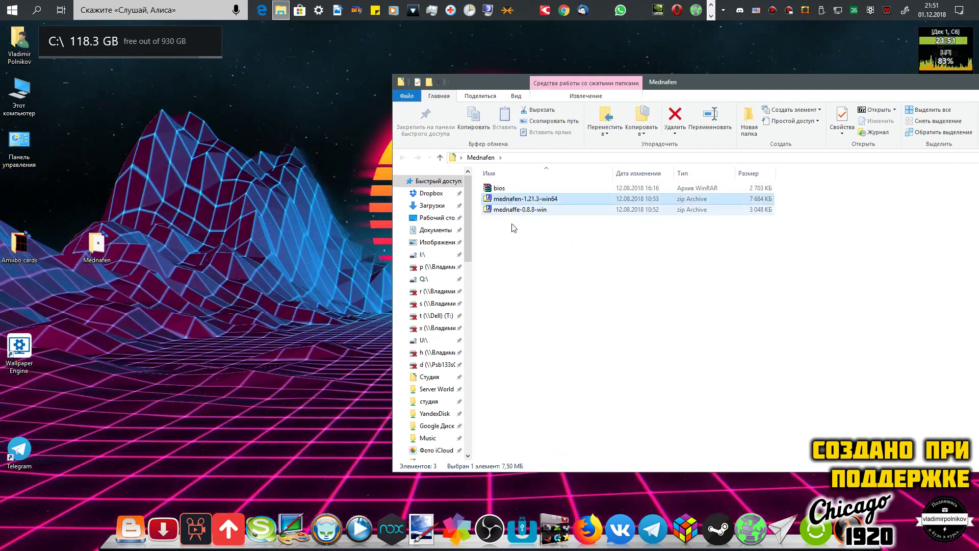
{"action": "left_click", "coordinate": [534, 209]}
Open the mednafen-1.21.3-win64 archive from the Mednafen folder and dock its window to the right half of the screen
{"action": "double_click", "coordinate": [530, 199]}
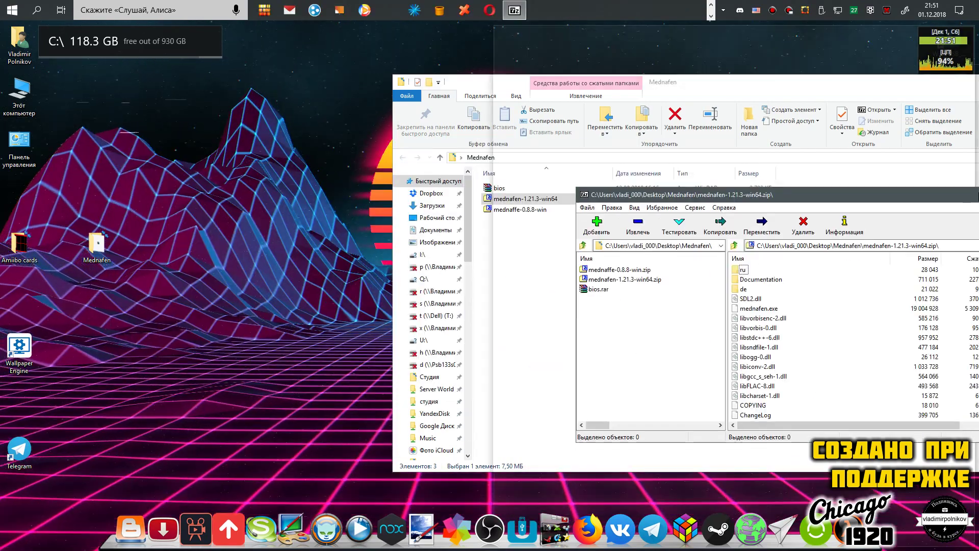
{"action": "left_click_drag", "start_coordinate": [977, 194], "coordinate": [978, 194]}
{"action": "left_click", "coordinate": [691, 356]}
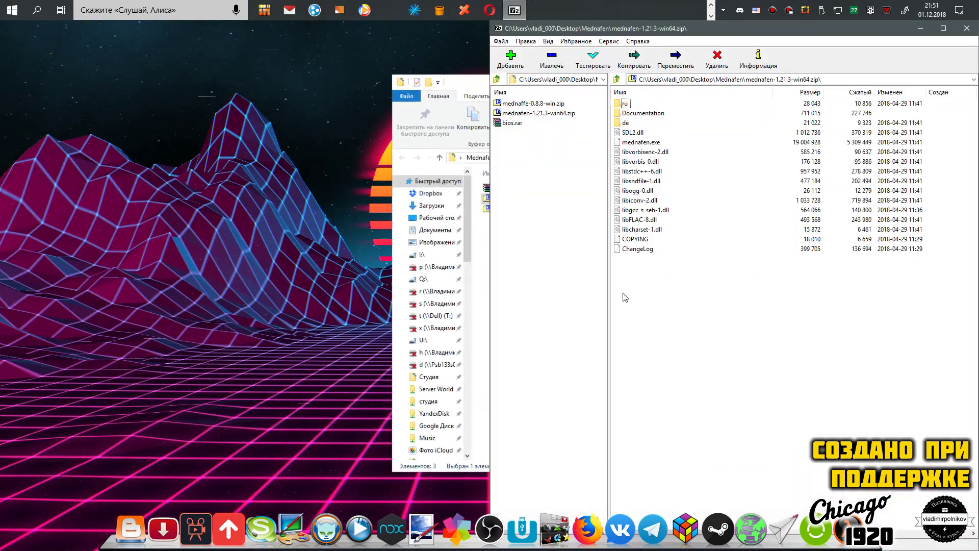
Start copying all of the archive's contents, entering C:\Games\ plus the archive's copied name, mednafen-1.21.3-win64, as the destination
{"action": "key", "text": "ctrl+a"}
{"action": "key", "text": "F5"}
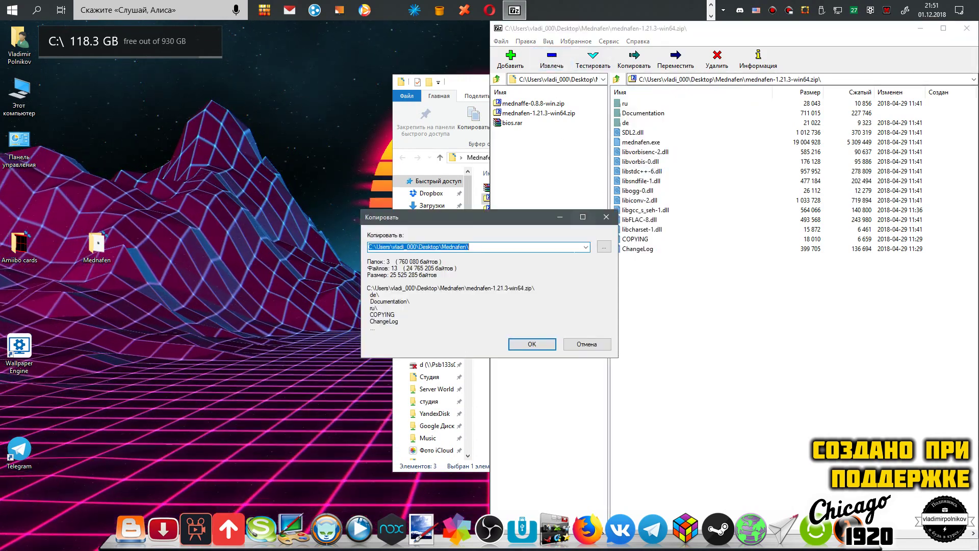
{"action": "left_click", "coordinate": [430, 87]}
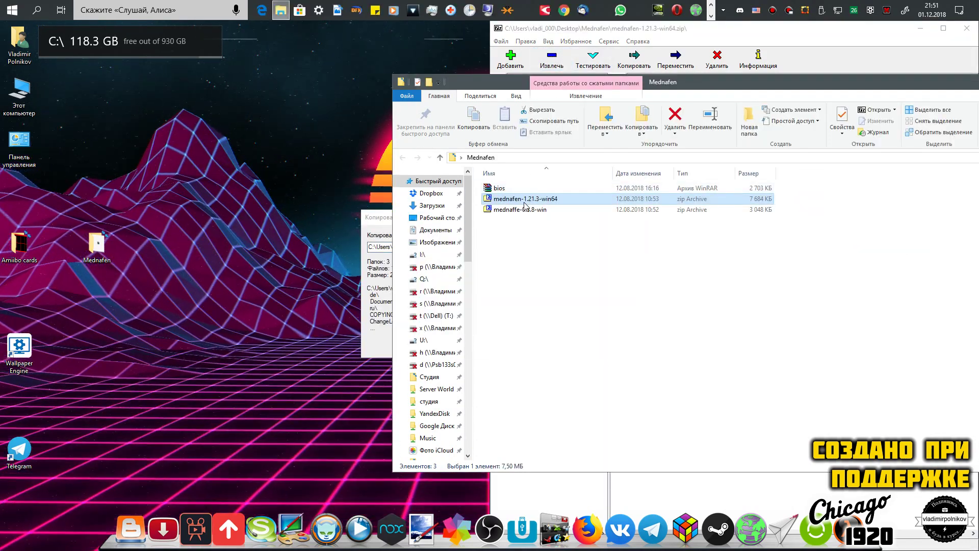
{"action": "left_click", "coordinate": [525, 200]}
{"action": "key", "text": "ctrl+c"}
{"action": "left_click", "coordinate": [387, 227]}
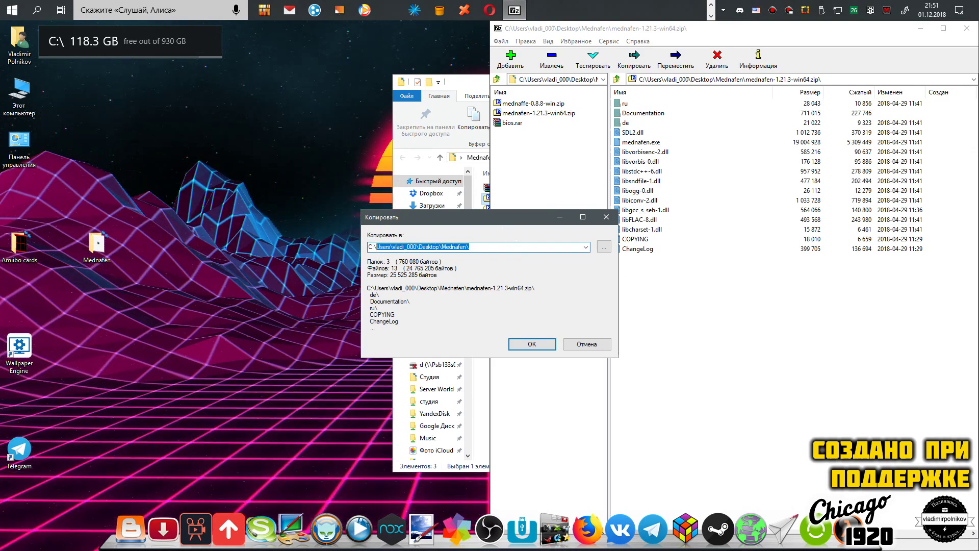
{"action": "type", "text": "Games"}
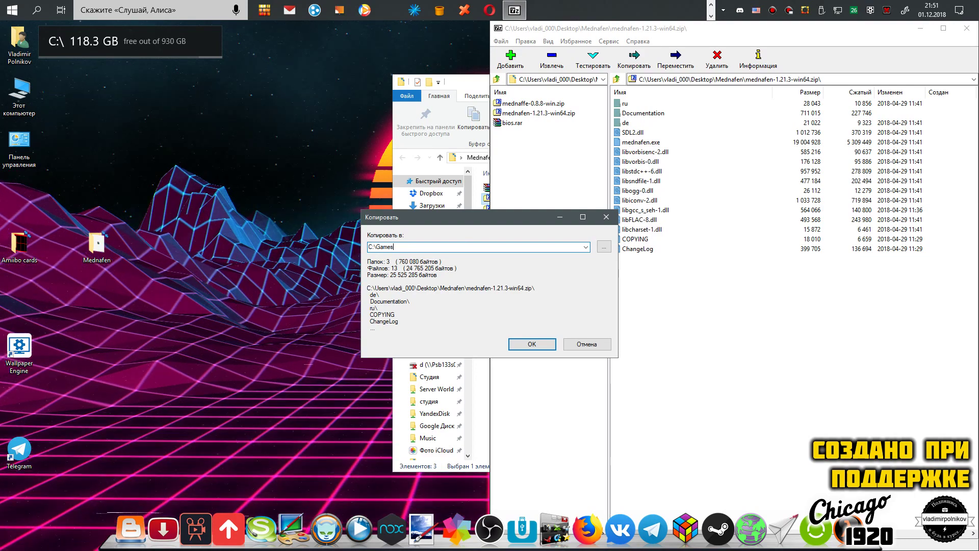
{"action": "type", "text": "\\"}
{"action": "key", "text": "ctrl+v"}
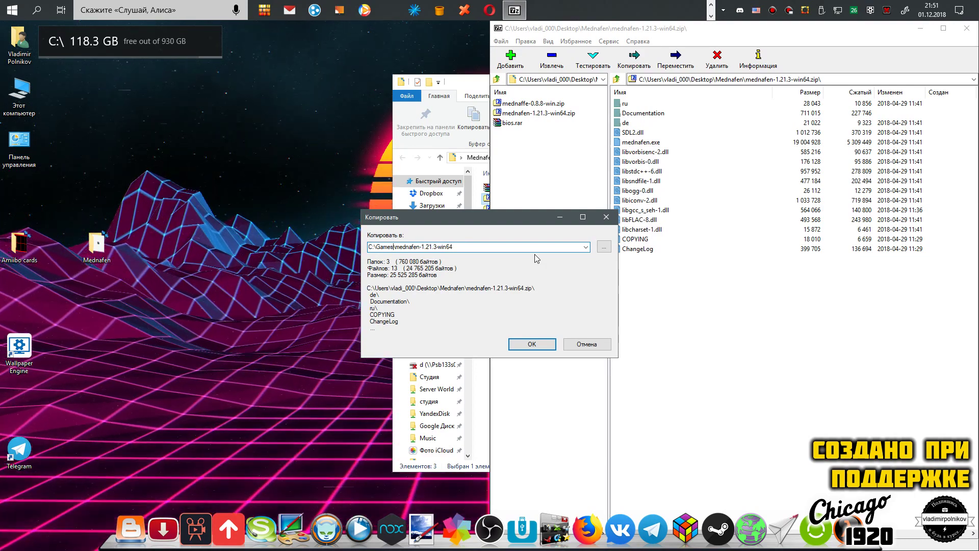
Change the destination path to C:\Games\Mednafen 1.21.3 and extract the files there
{"action": "key", "text": "Right"}
{"action": "key", "text": "Delete"}
{"action": "type", "text": "M"}
{"action": "key", "text": "Right"}
{"action": "key", "text": "Right"}
{"action": "key", "text": "Right"}
{"action": "key", "text": "Right"}
{"action": "key", "text": "Right"}
{"action": "key", "text": "Right"}
{"action": "key", "text": "Right"}
{"action": "key", "text": "Right"}
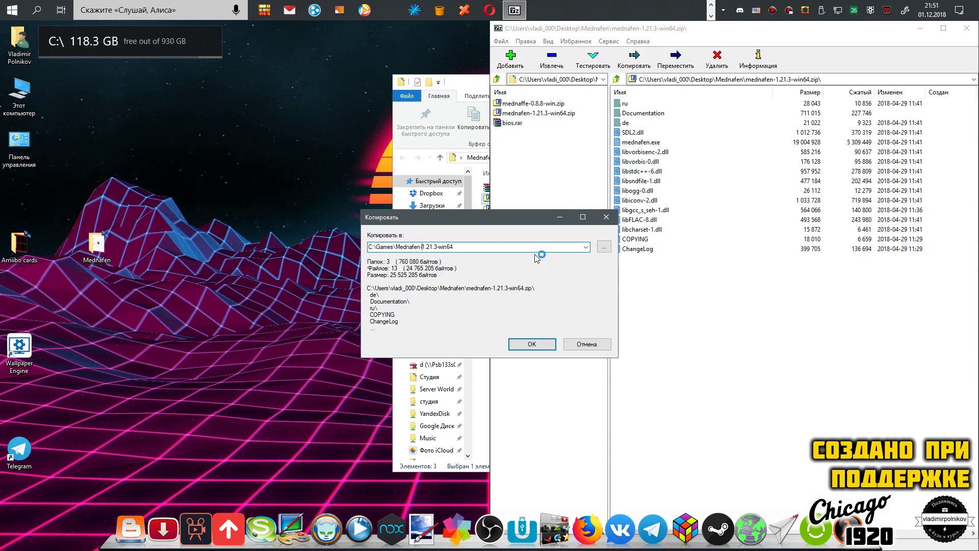
{"action": "key", "text": "BackSpace"}
{"action": "key", "text": "Right"}
{"action": "key", "text": "Right"}
{"action": "key", "text": "Right"}
{"action": "key", "text": "Right"}
{"action": "key", "text": "Right"}
{"action": "key", "text": "Right"}
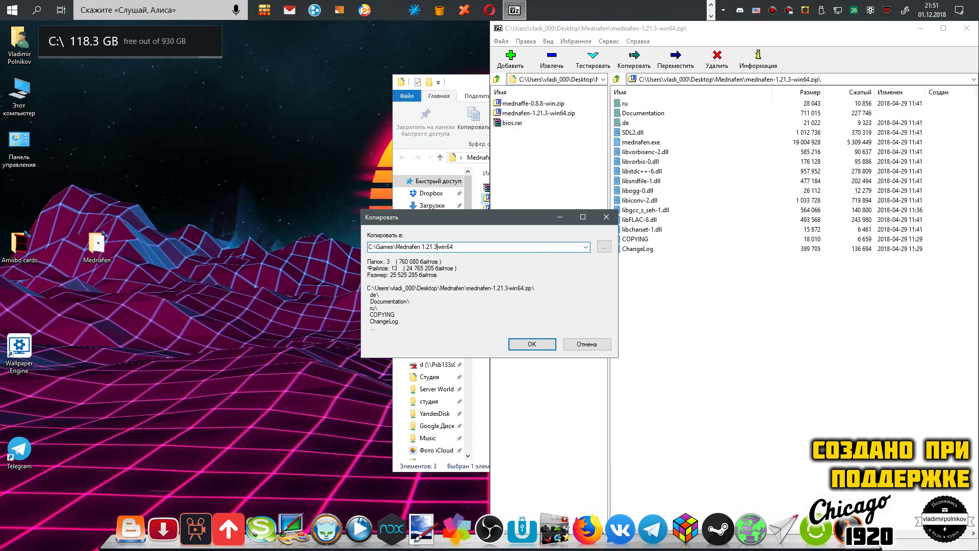
{"action": "key", "text": "Delete"}
{"action": "key", "text": "Delete"}
{"action": "key", "text": "Delete"}
{"action": "key", "text": "Delete"}
{"action": "key", "text": "Delete"}
{"action": "key", "text": "Delete"}
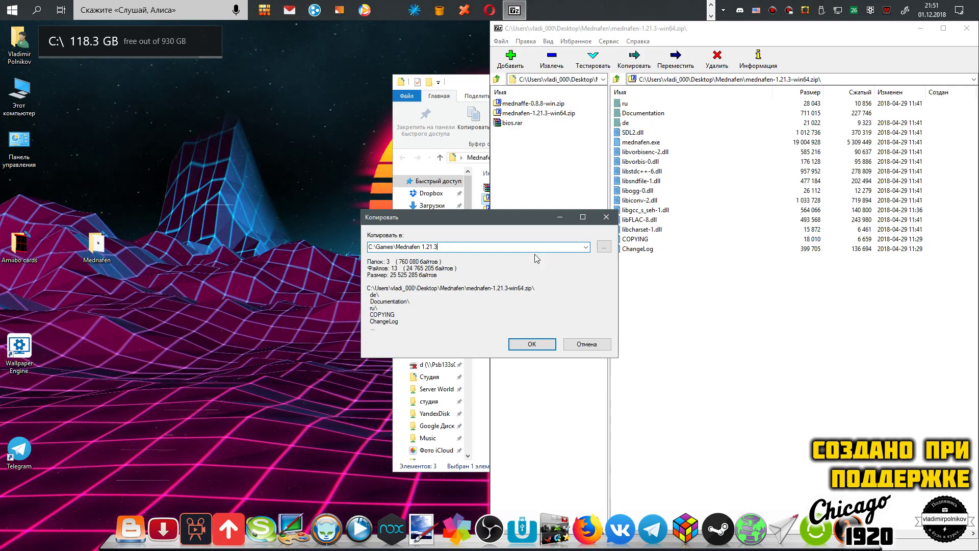
{"action": "left_click", "coordinate": [537, 343]}
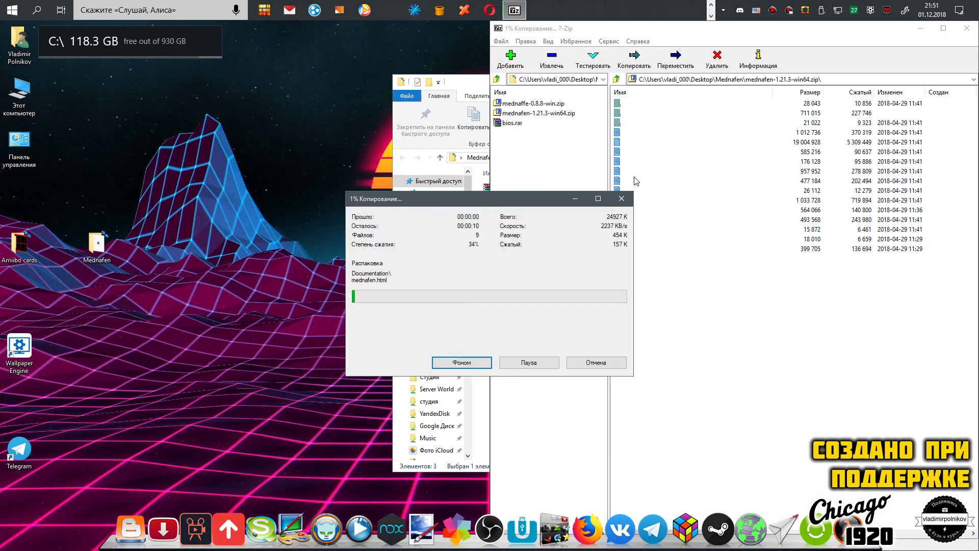
Open the folder C:\Games\Mednafen 1.21.3 in a new Explorer window docked to the left half of the screen
{"action": "left_click", "coordinate": [11, 107]}
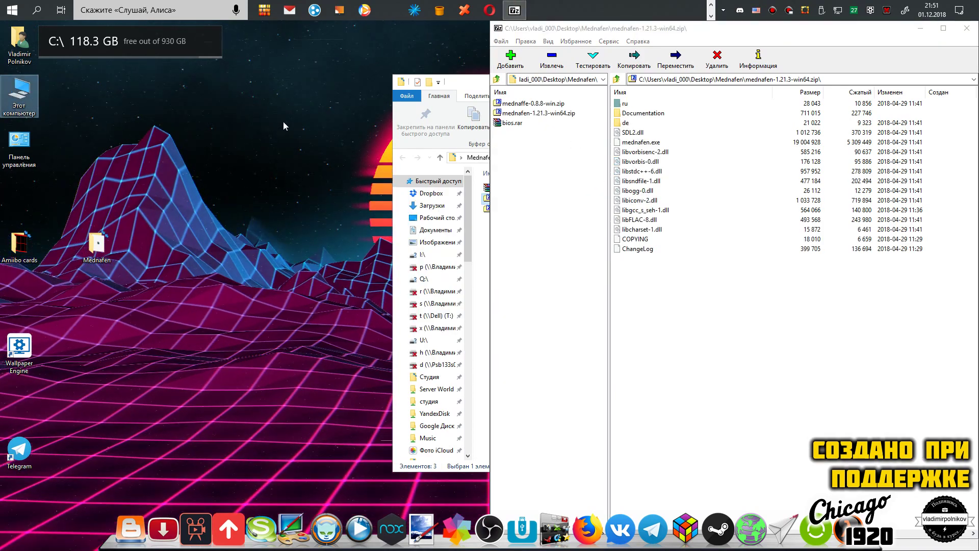
{"action": "double_click", "coordinate": [22, 96]}
{"action": "key", "text": "alt+d"}
{"action": "type", "text": "C:\\Games\\Mednafen 1.21.3"}
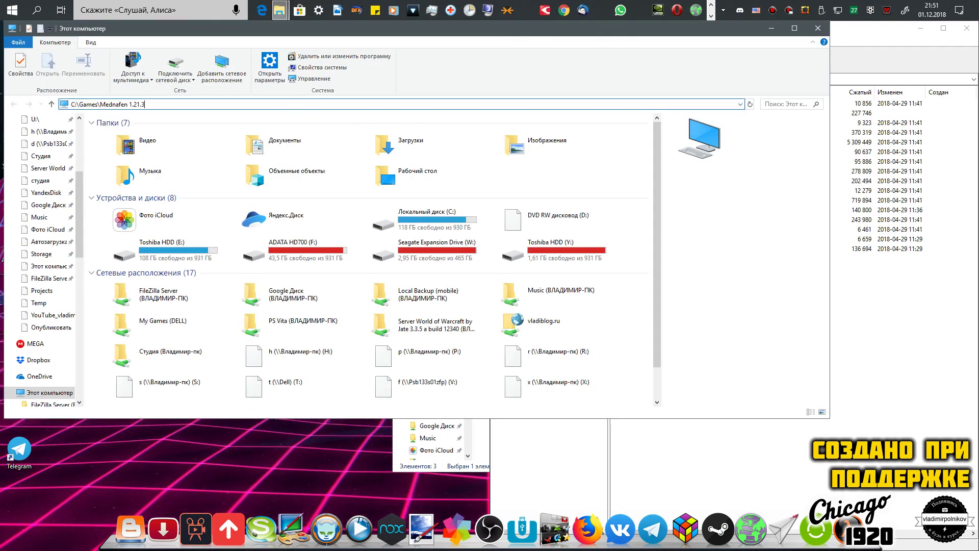
{"action": "key", "text": "Return"}
{"action": "left_click_drag", "start_coordinate": [400, 32], "coordinate": [2, 87]}
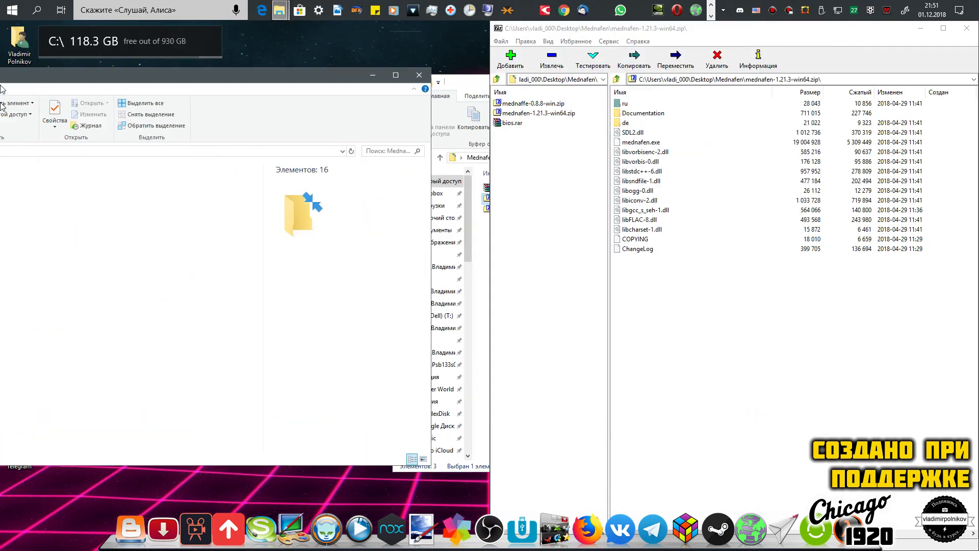
Run the extracted mednafen application once and dismiss its message
{"action": "left_click", "coordinate": [114, 286]}
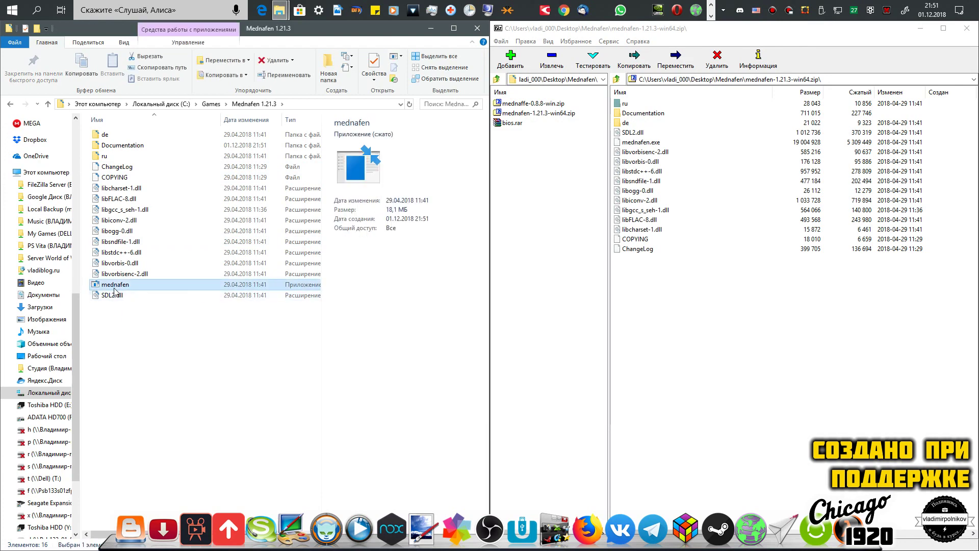
{"action": "double_click", "coordinate": [114, 288]}
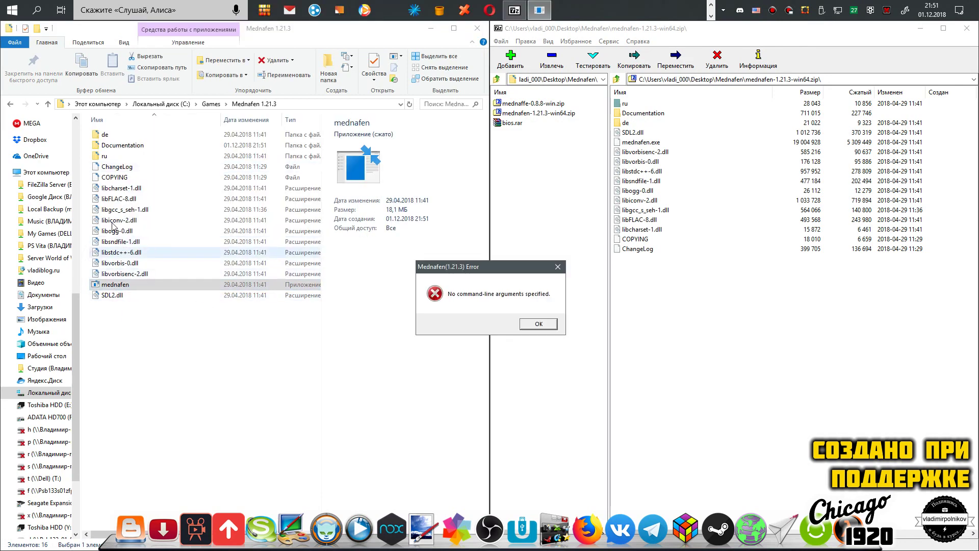
{"action": "left_click", "coordinate": [549, 328]}
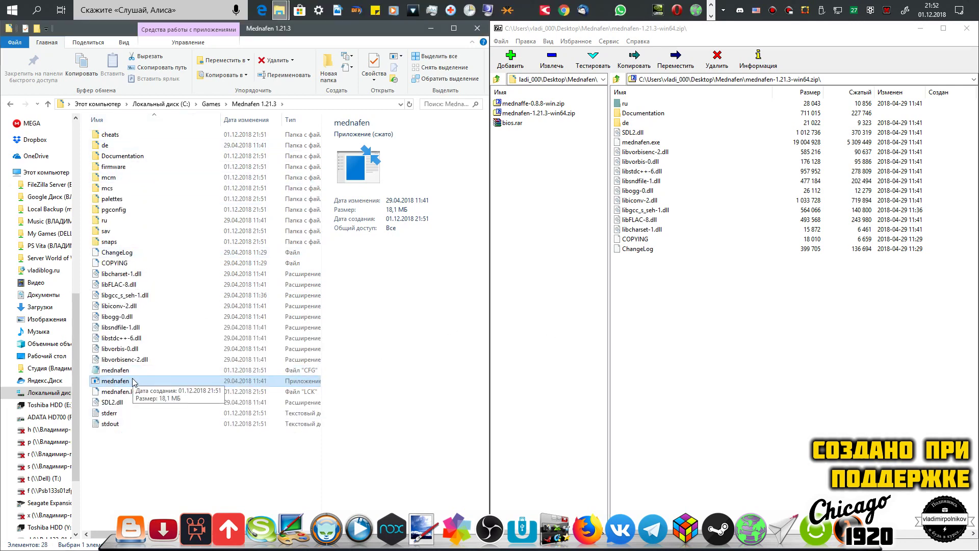
Extract mednaffe.exe from the mednaffe-0.8.8-win.zip archive into the Mednafen 1.21.3 folder and close the archive window
{"action": "left_click", "coordinate": [617, 79]}
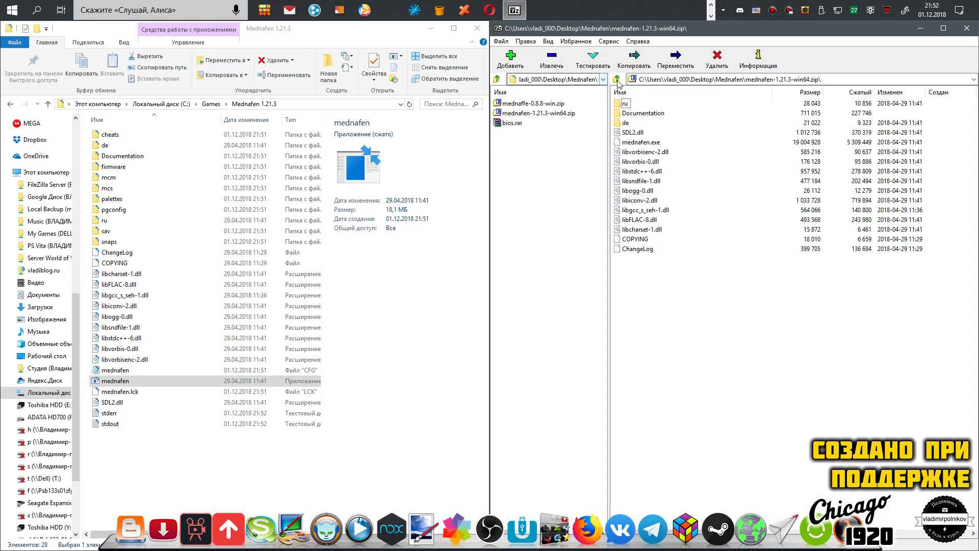
{"action": "double_click", "coordinate": [635, 104]}
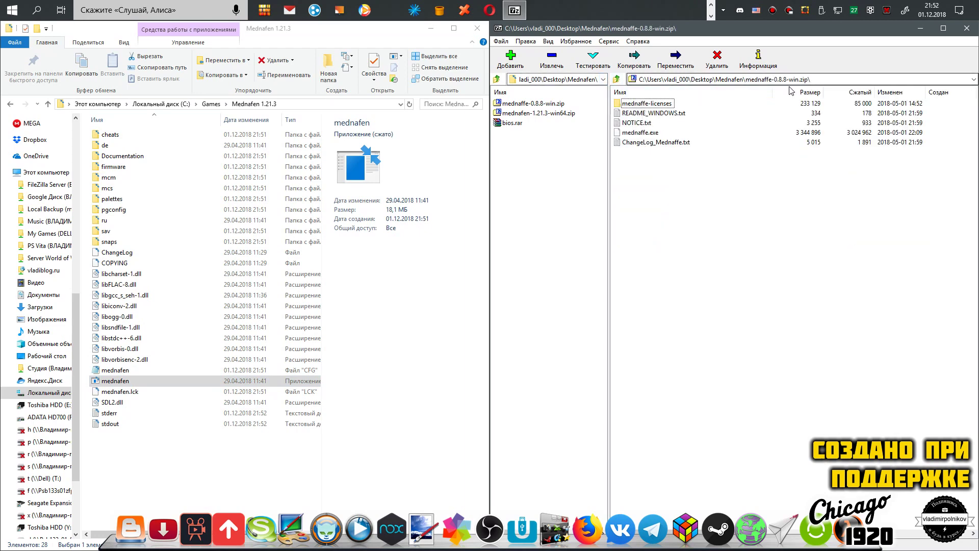
{"action": "left_click", "coordinate": [653, 133]}
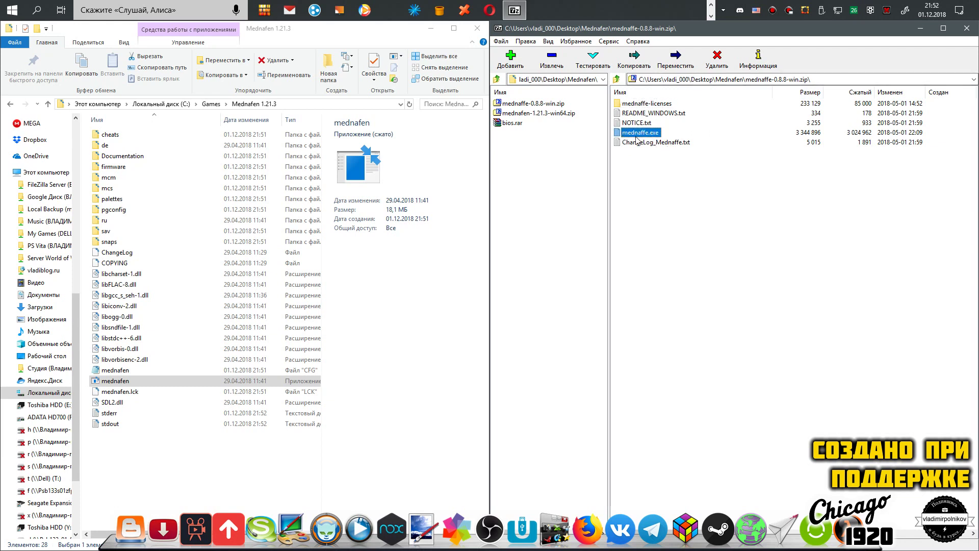
{"action": "left_click_drag", "start_coordinate": [188, 439], "coordinate": [173, 462]}
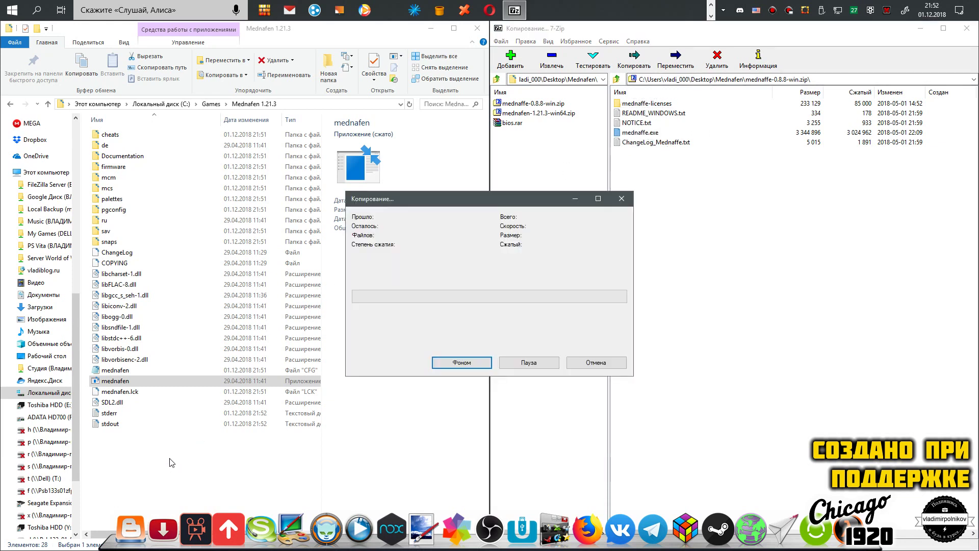
{"action": "left_click", "coordinate": [238, 104]}
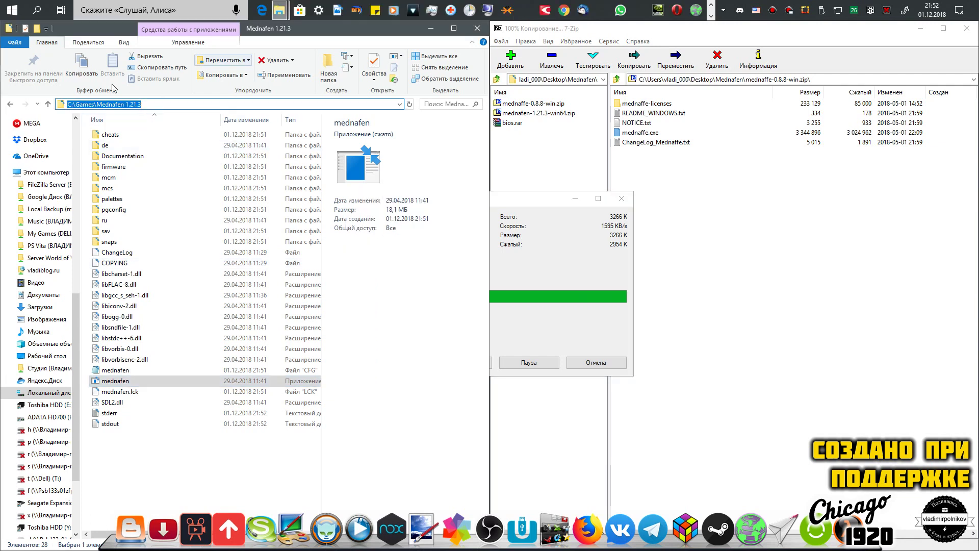
{"action": "left_click", "coordinate": [220, 457]}
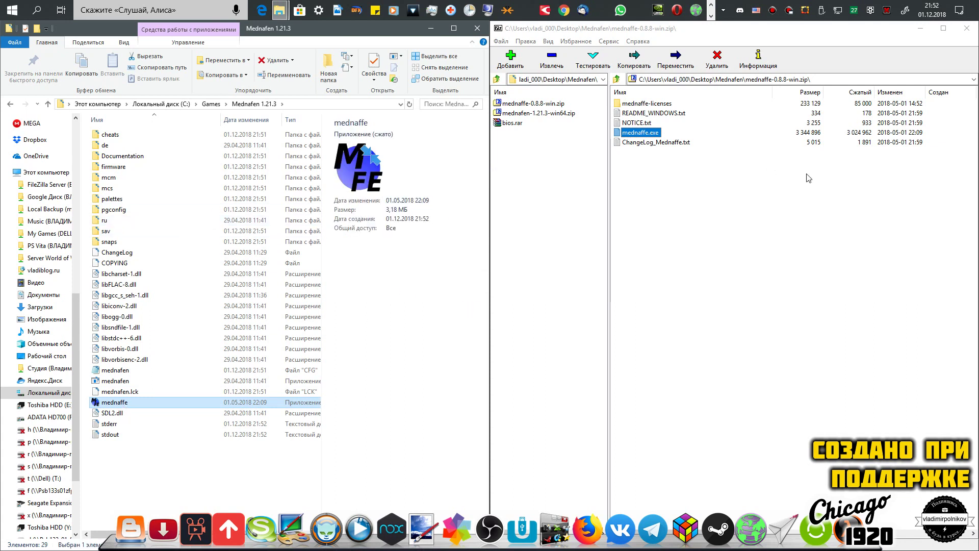
{"action": "left_click", "coordinate": [967, 28]}
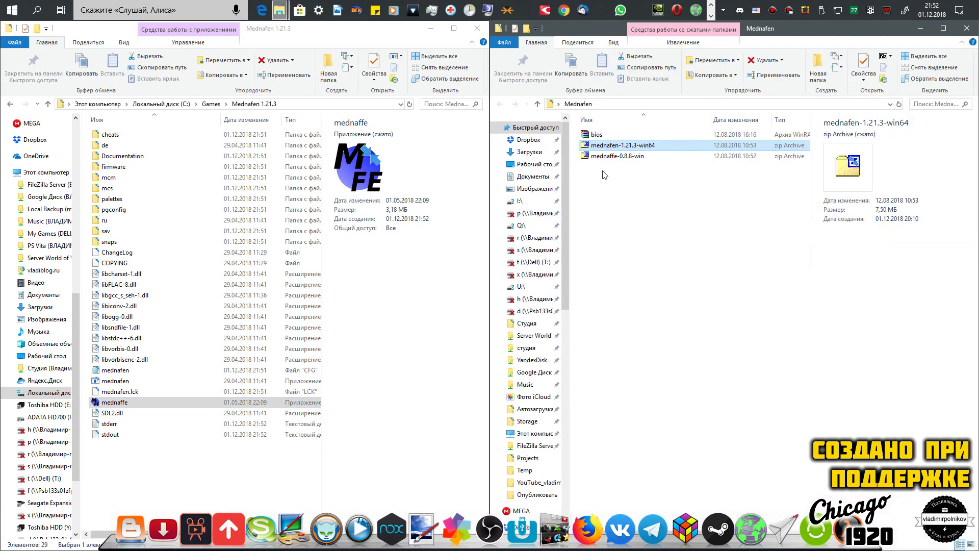
Open the bios archive with 7-Zip, enter its "Новая папка" folder and dock the window to the right half of the screen
{"action": "left_click", "coordinate": [596, 135]}
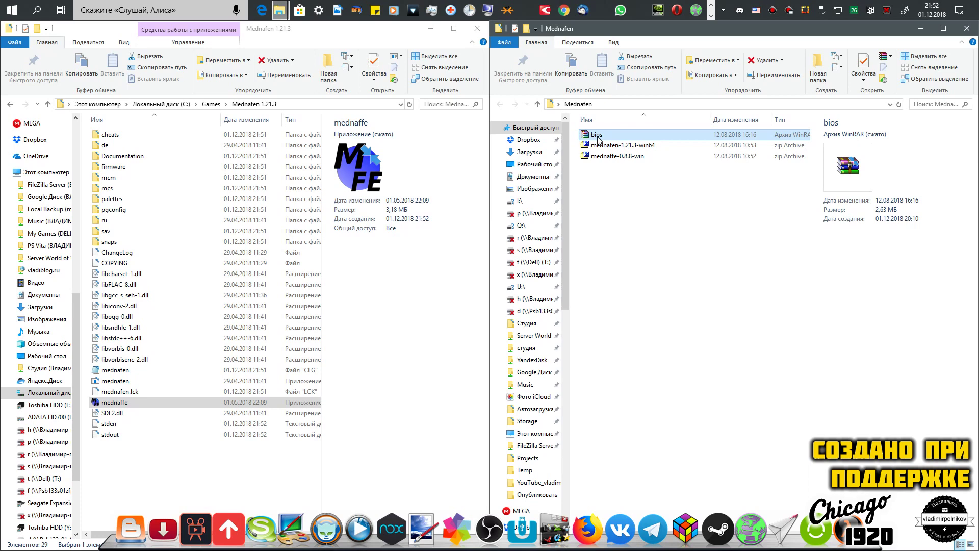
{"action": "right_click", "coordinate": [599, 138]}
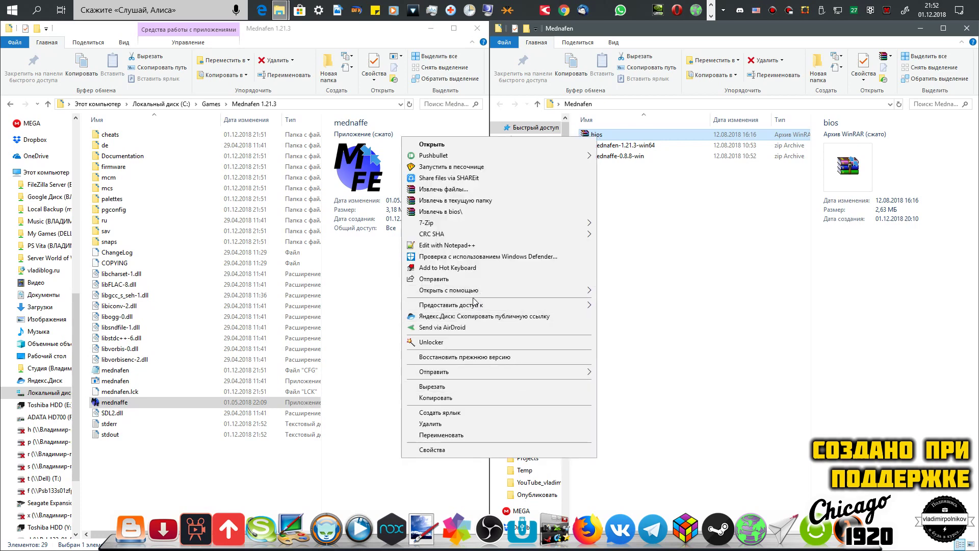
{"action": "mouse_move", "coordinate": [491, 224]}
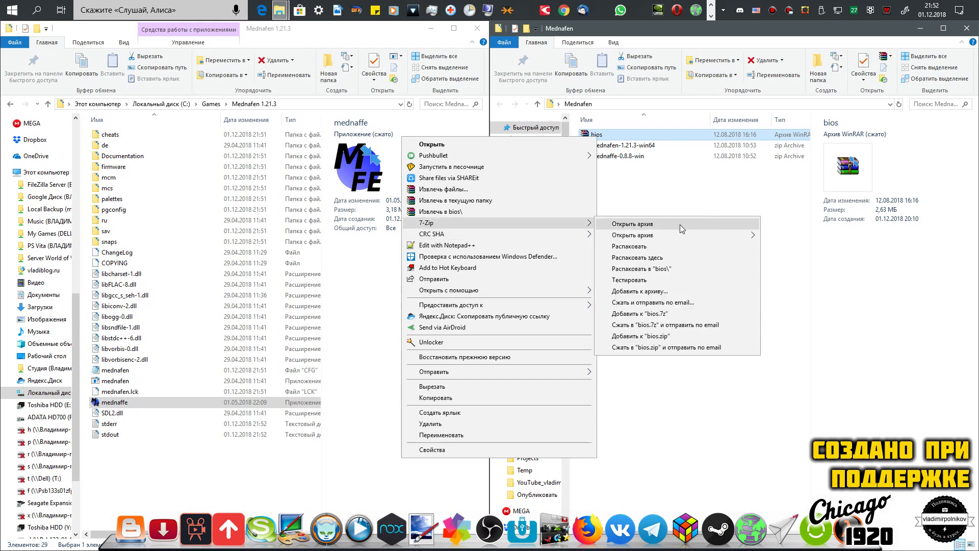
{"action": "left_click", "coordinate": [682, 229]}
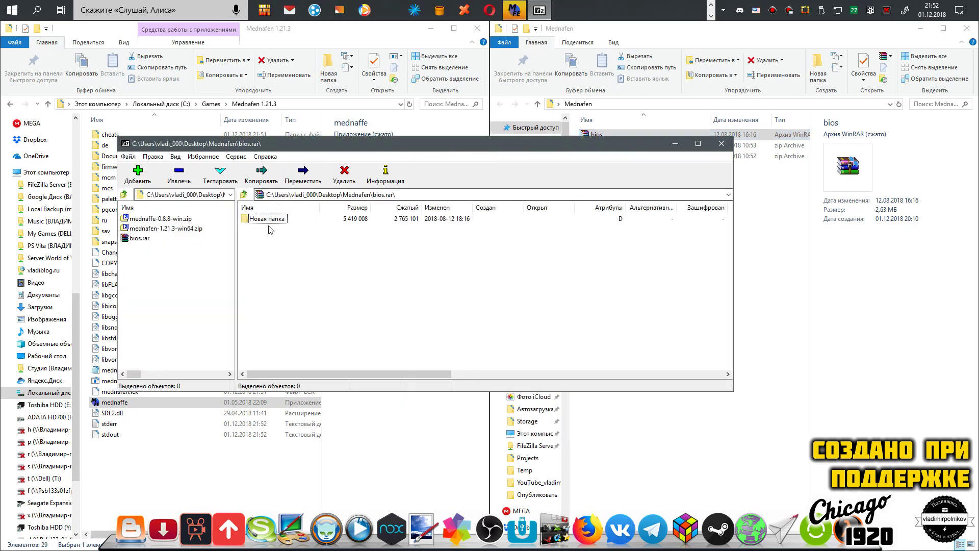
{"action": "double_click", "coordinate": [267, 219]}
{"action": "left_click_drag", "start_coordinate": [355, 151], "coordinate": [977, 153]}
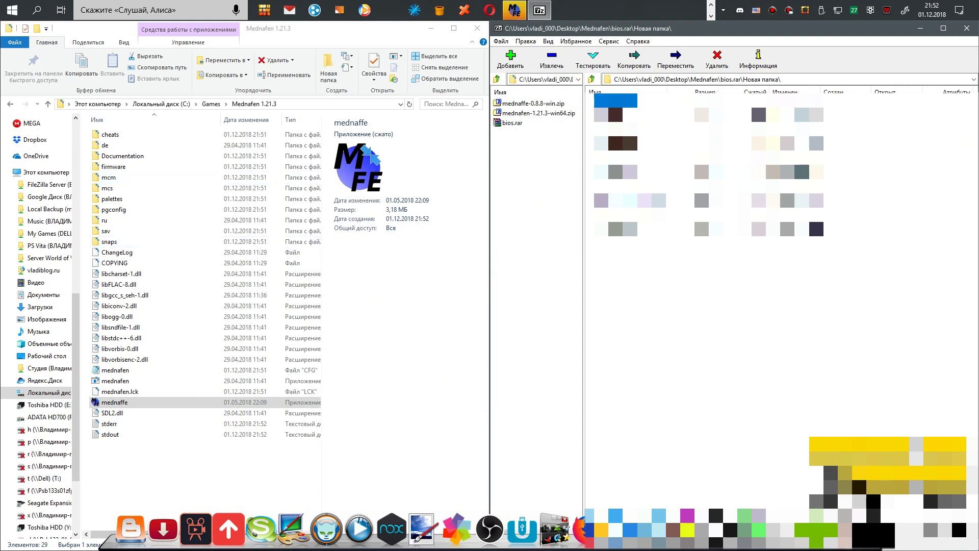
Extract all the BIOS files from the archive into the firmware folder, return to Mednafen 1.21.3 and close the archive window
{"action": "double_click", "coordinate": [114, 169]}
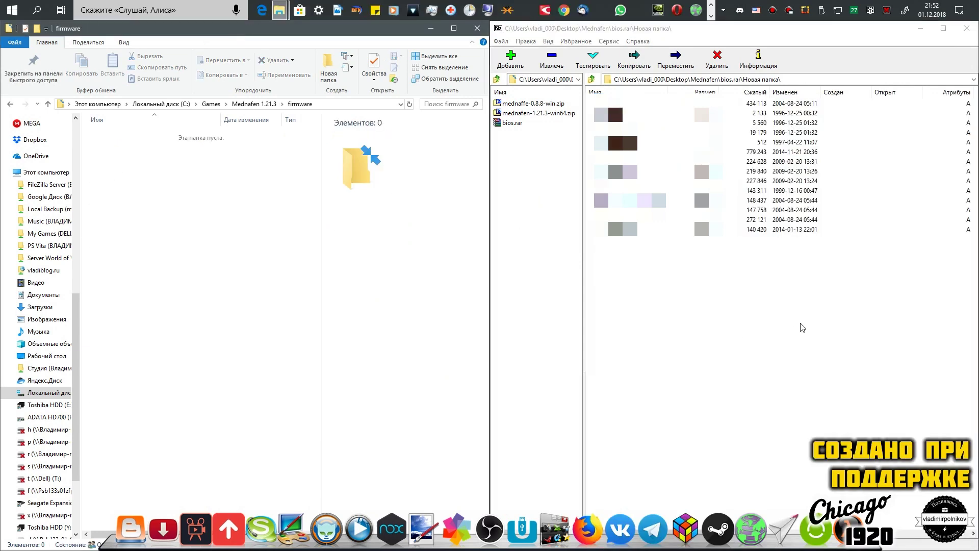
{"action": "left_click_drag", "start_coordinate": [253, 277], "coordinate": [218, 280]}
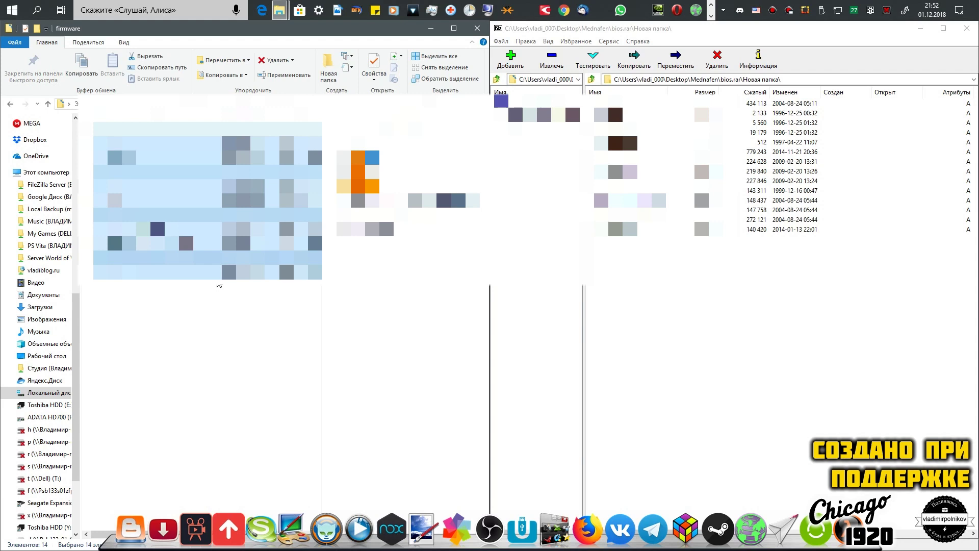
{"action": "key", "text": "alt+Up"}
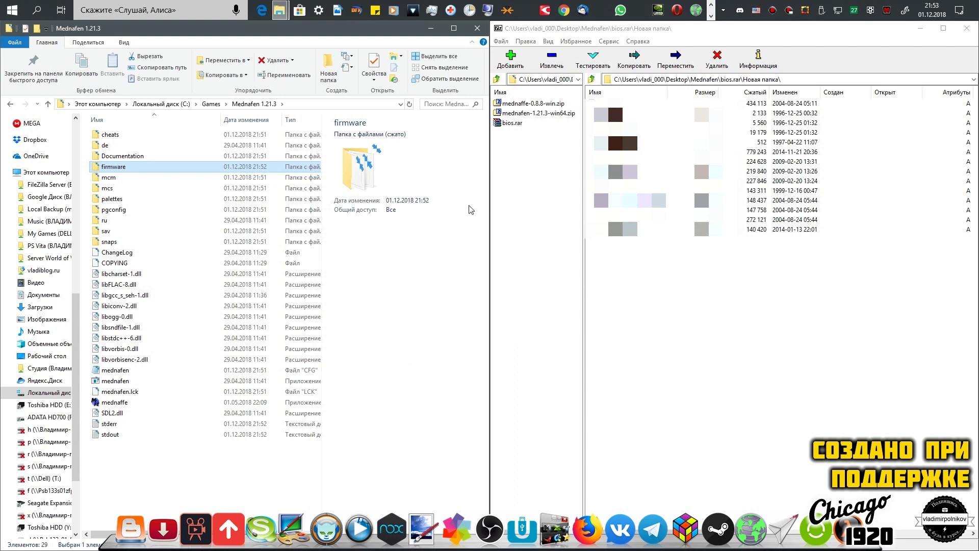
{"action": "mouse_move", "coordinate": [110, 173]}
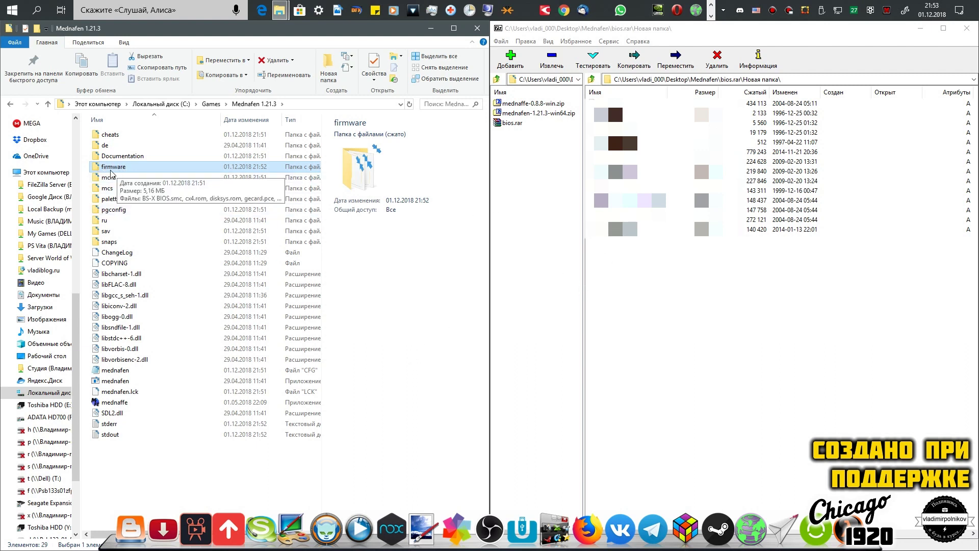
{"action": "left_click", "coordinate": [966, 28]}
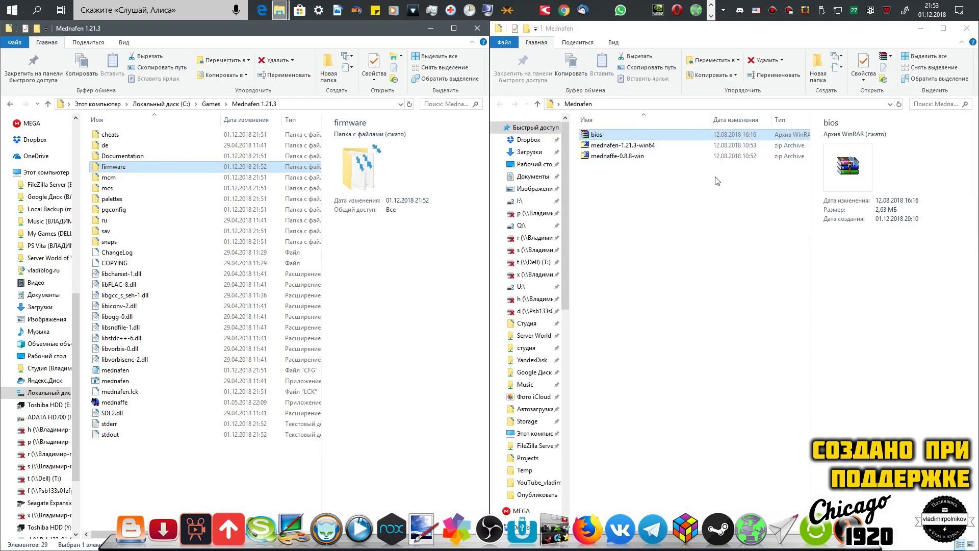
Clear the two Explorer windows off the desktop and move the Mednaffe window nearer the centre of the screen
{"action": "left_click_drag", "start_coordinate": [804, 36], "coordinate": [556, 105]}
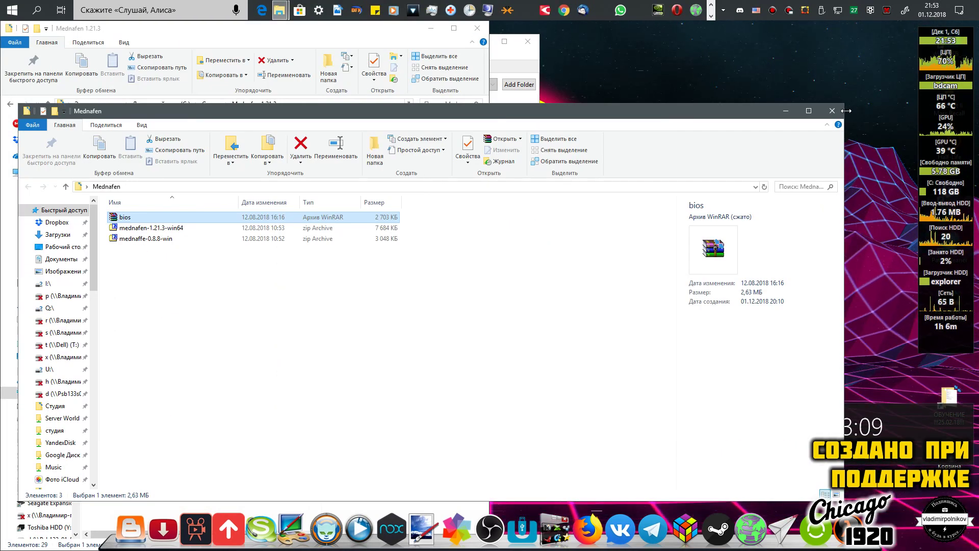
{"action": "key", "text": "super+Down"}
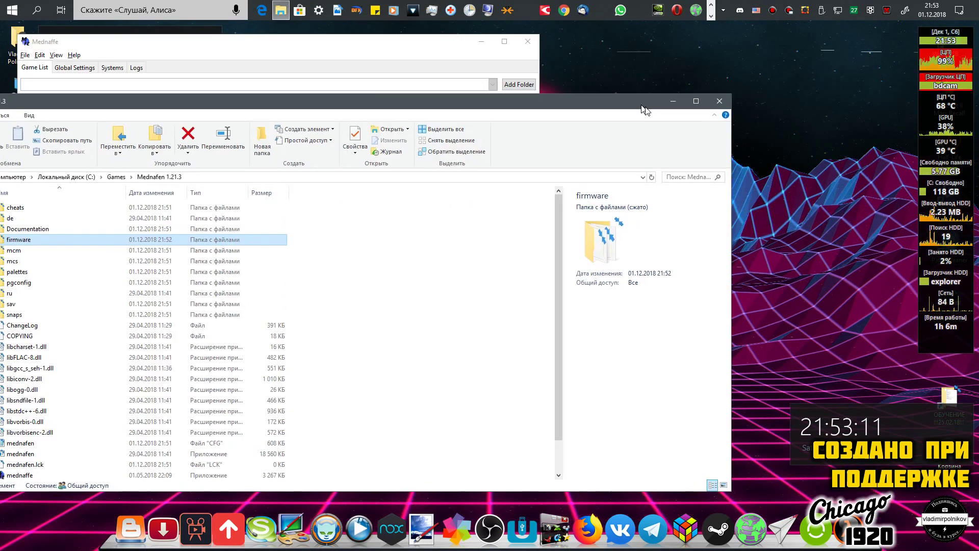
{"action": "left_click", "coordinate": [858, 97]}
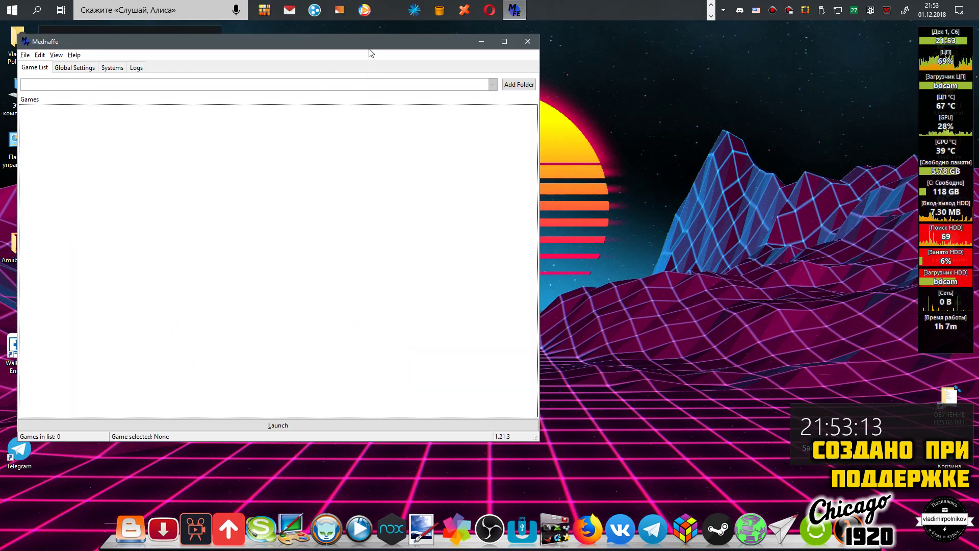
{"action": "left_click_drag", "start_coordinate": [372, 48], "coordinate": [485, 80]}
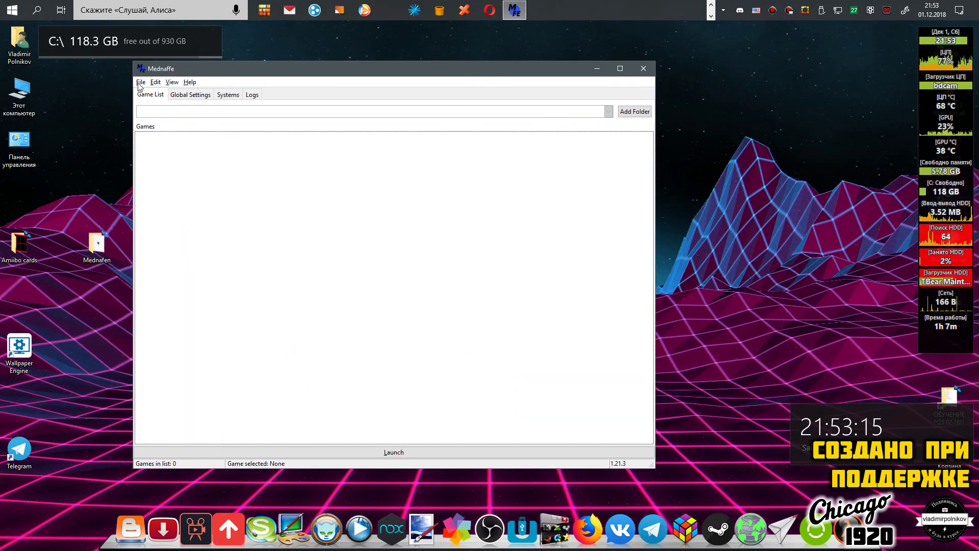
Create a folder named Games inside C:\Games\Mednafen 1.21.3 and open it in Explorer
{"action": "left_click", "coordinate": [711, 5]}
{"action": "left_click", "coordinate": [281, 10]}
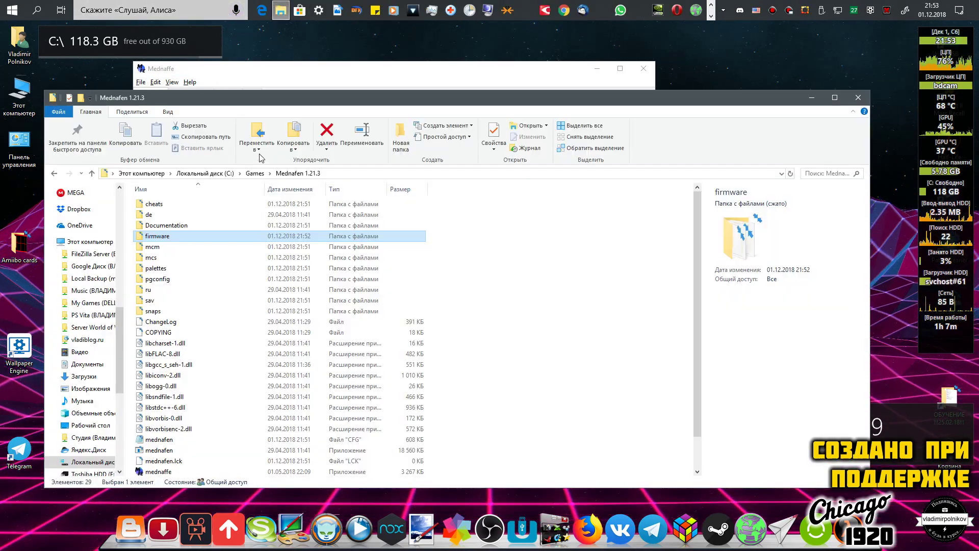
{"action": "left_click", "coordinate": [401, 139]}
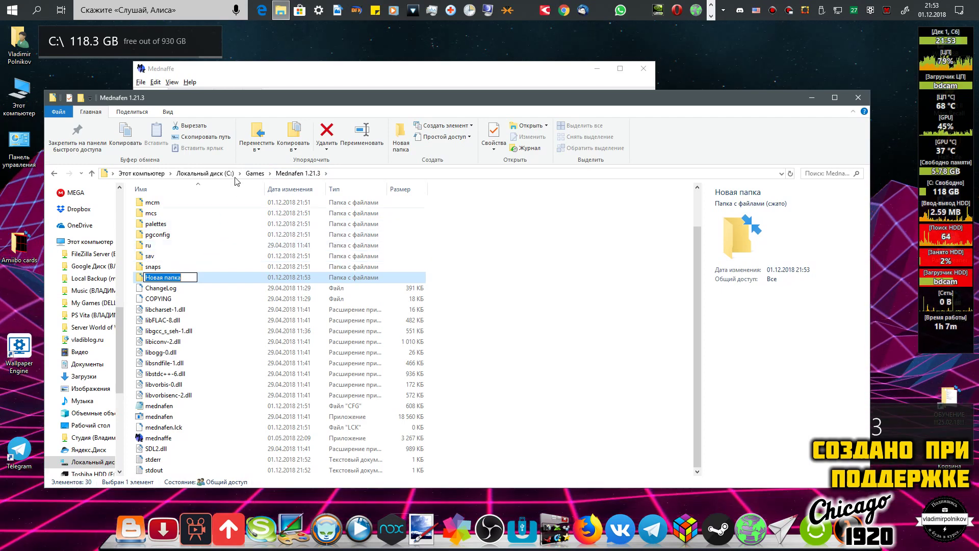
{"action": "type", "text": "Ga"}
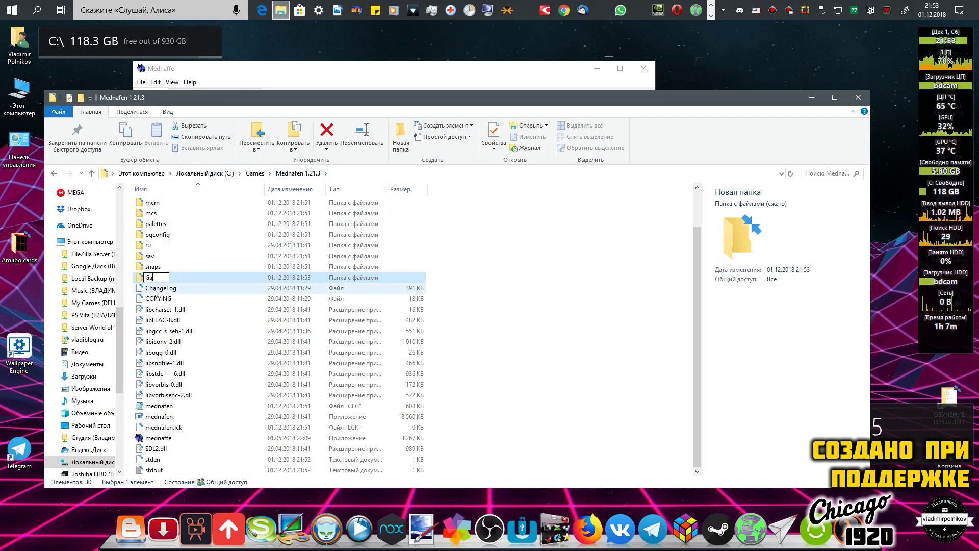
{"action": "type", "text": "mes"}
{"action": "key", "text": "Return"}
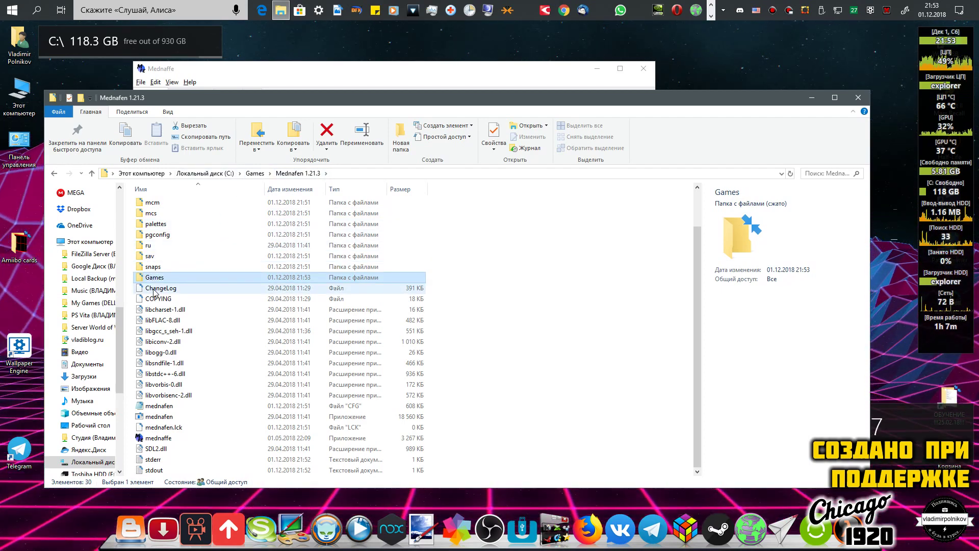
{"action": "key", "text": "Return"}
{"action": "left_click", "coordinate": [389, 173]}
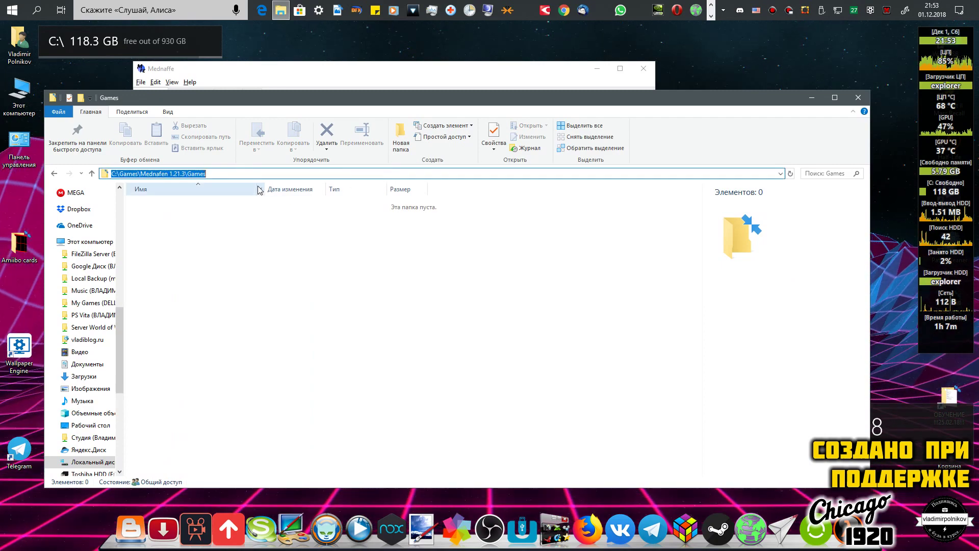
Switch to Mednaffe and add C:\Games\Mednafen 1.21.3\Games as its ROM folder
{"action": "left_click", "coordinate": [334, 80]}
{"action": "left_click", "coordinate": [141, 83]}
{"action": "left_click", "coordinate": [151, 107]}
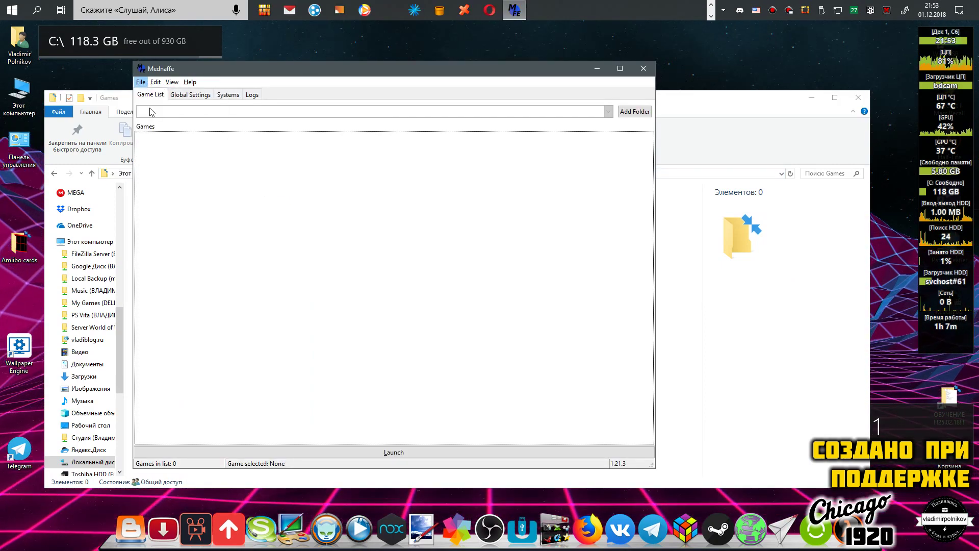
{"action": "double_click", "coordinate": [321, 196]}
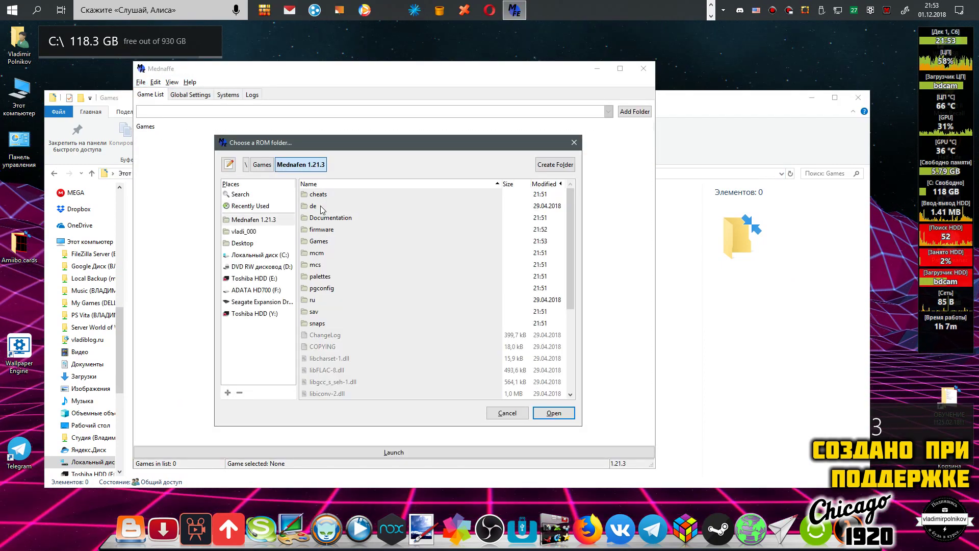
{"action": "double_click", "coordinate": [321, 247]}
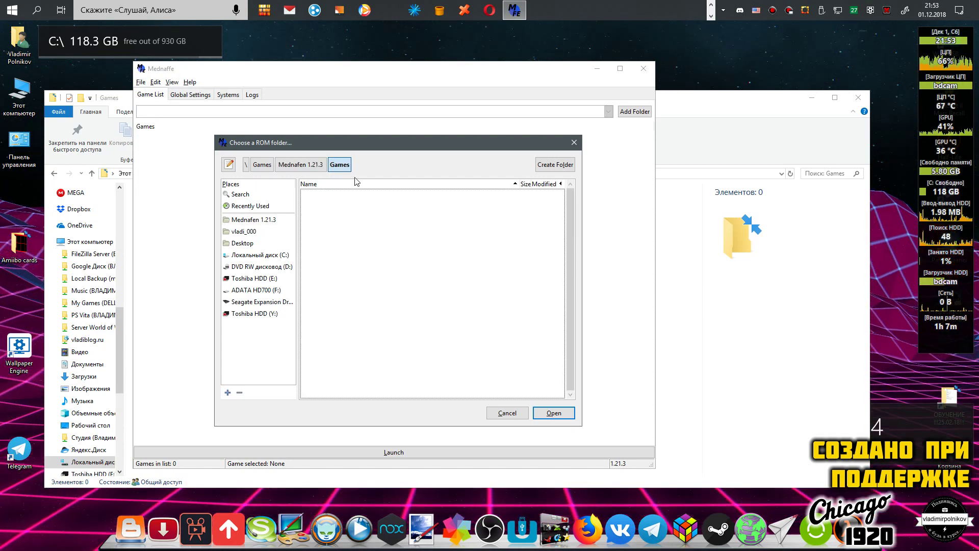
{"action": "left_click", "coordinate": [555, 412]}
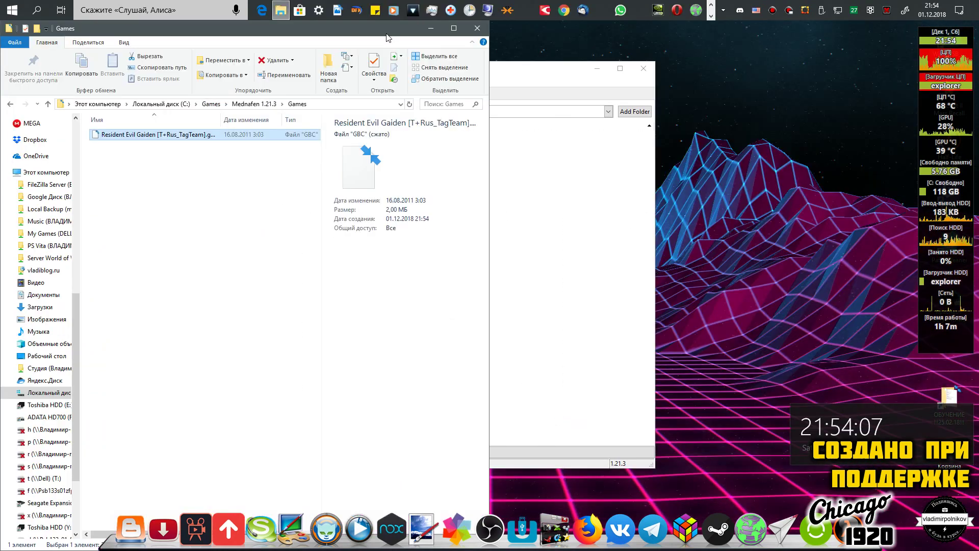
Undock the Explorer window showing the Games folder and go up to the parent folder Mednafen 1.21.3
{"action": "left_click_drag", "start_coordinate": [386, 37], "coordinate": [714, 68]}
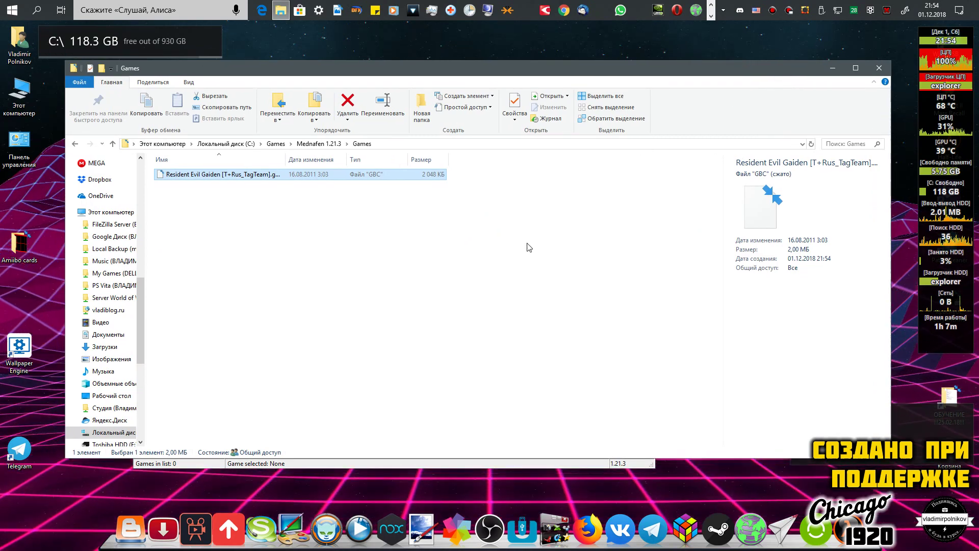
{"action": "left_click", "coordinate": [527, 247]}
{"action": "key", "text": "alt+Up"}
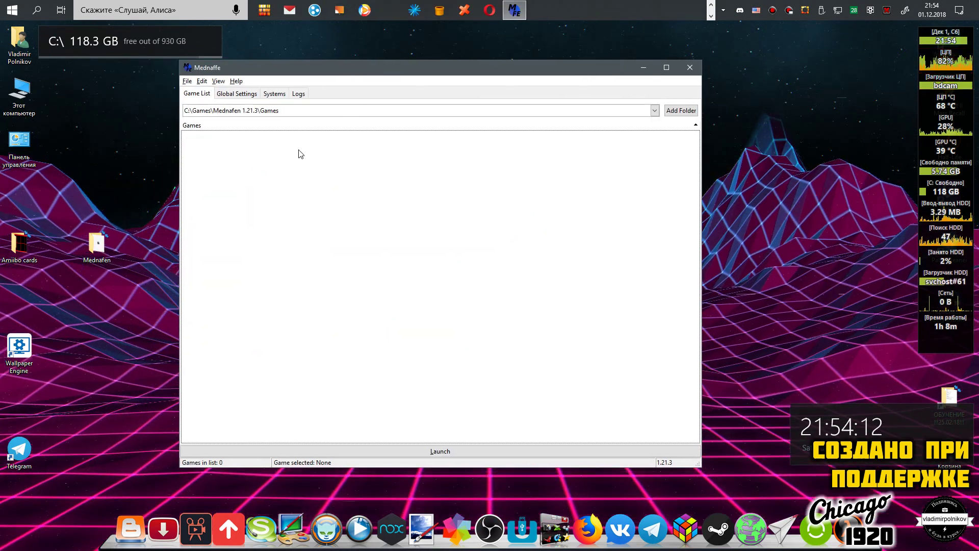
In Mednaffe's global netplay settings, set the server hostname to gs.emu-land.net and enter the player's nickname
{"action": "left_click", "coordinate": [240, 97]}
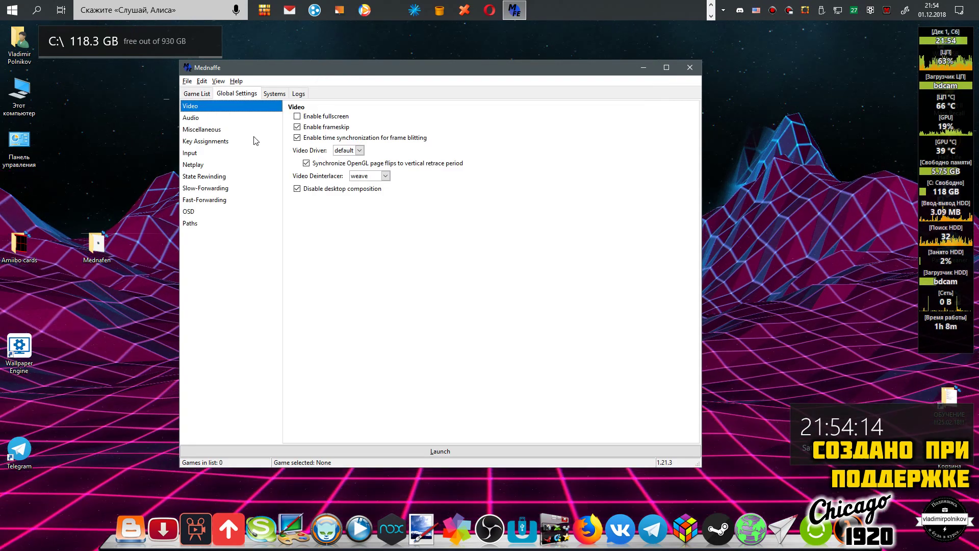
{"action": "left_click", "coordinate": [199, 166]}
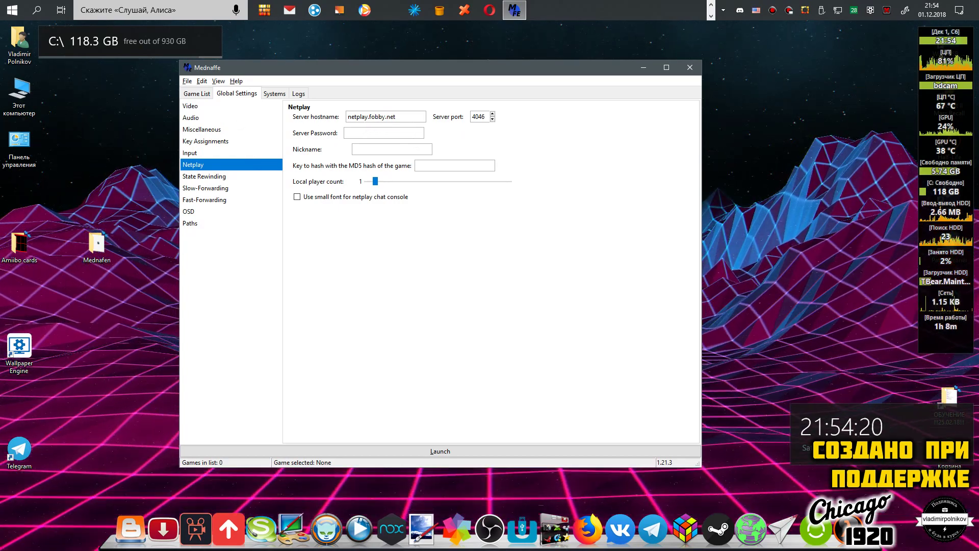
{"action": "left_click_drag", "start_coordinate": [348, 117], "coordinate": [387, 117]}
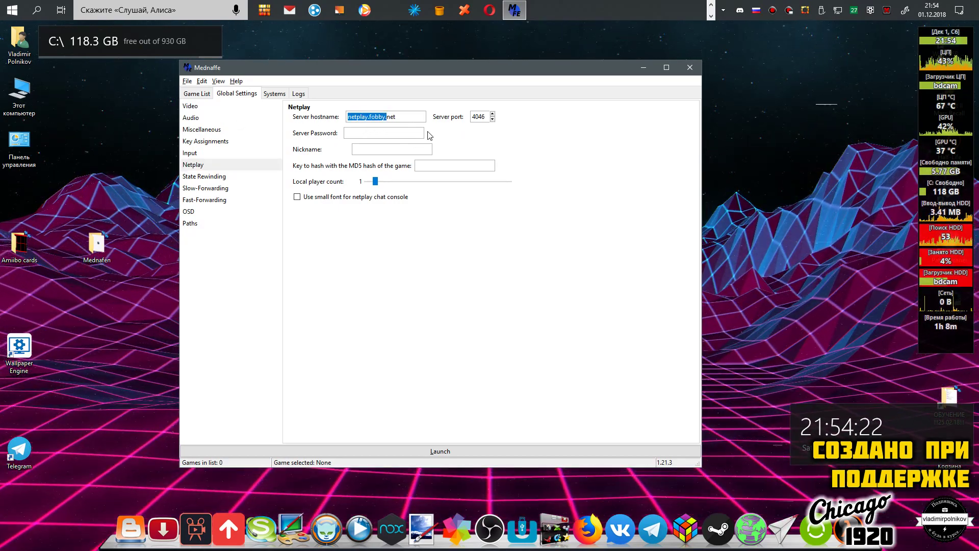
{"action": "key", "text": "BackSpace"}
{"action": "type", "text": "g"}
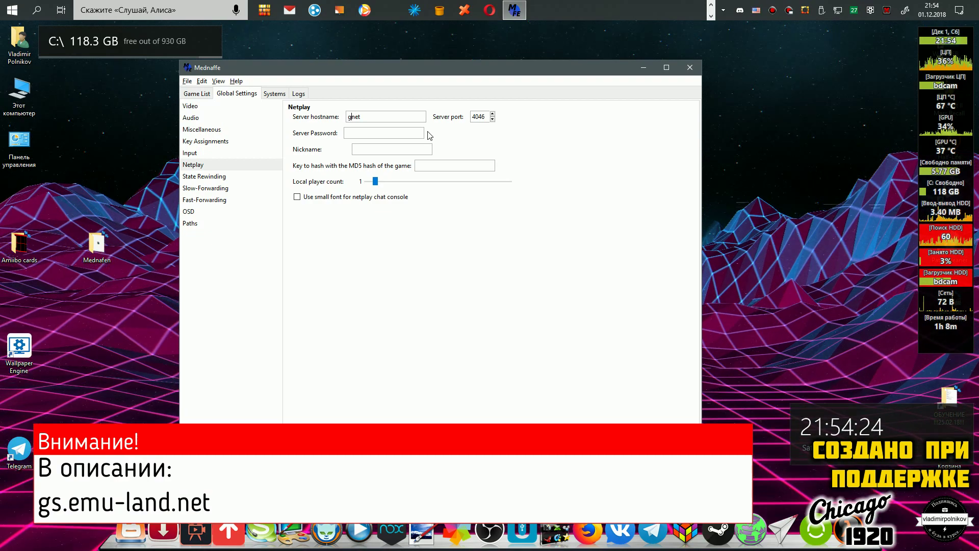
{"action": "type", "text": "s.em"}
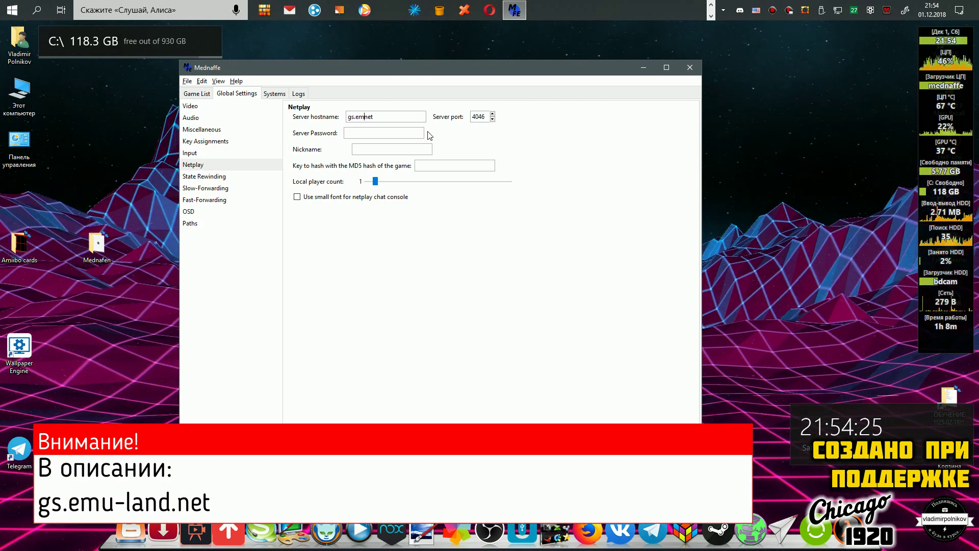
{"action": "type", "text": "u-land"}
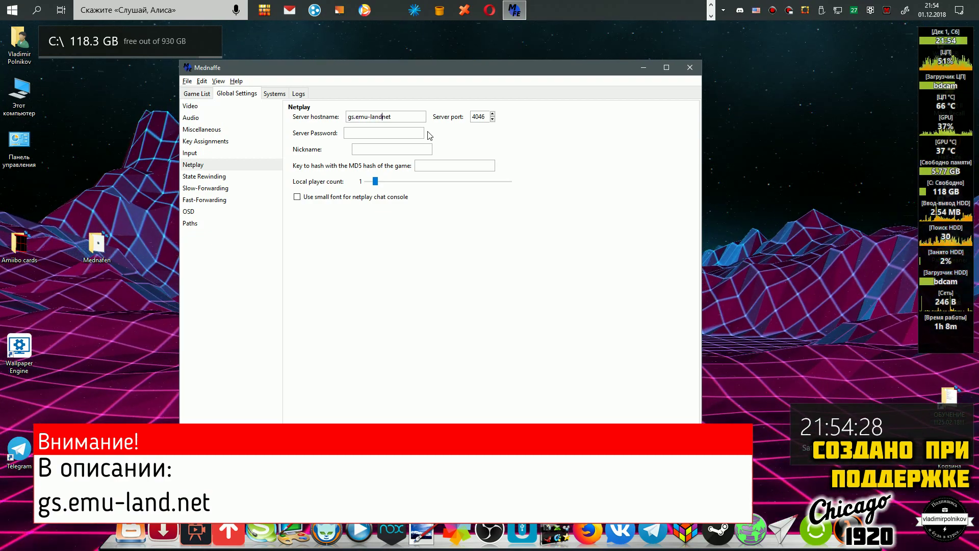
{"action": "type", "text": "."}
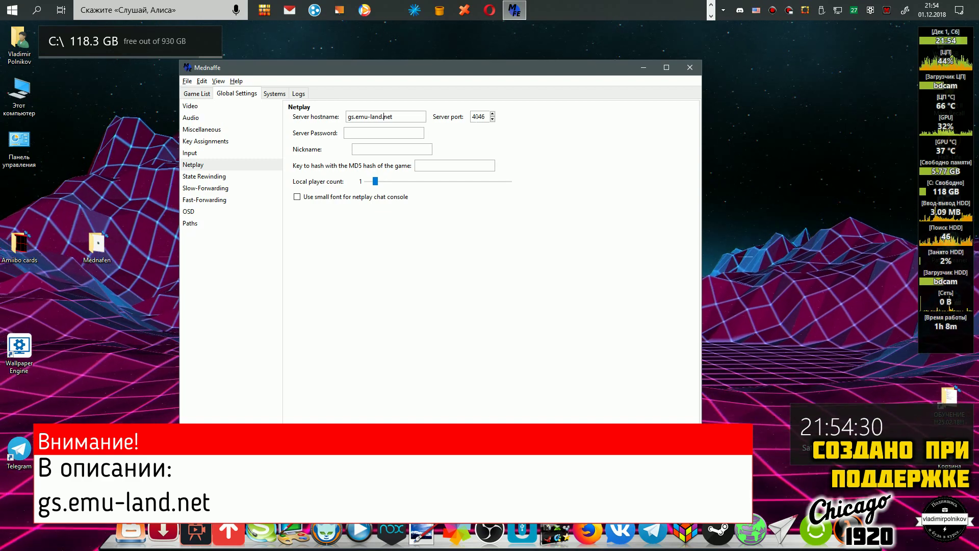
{"action": "left_click", "coordinate": [484, 117]}
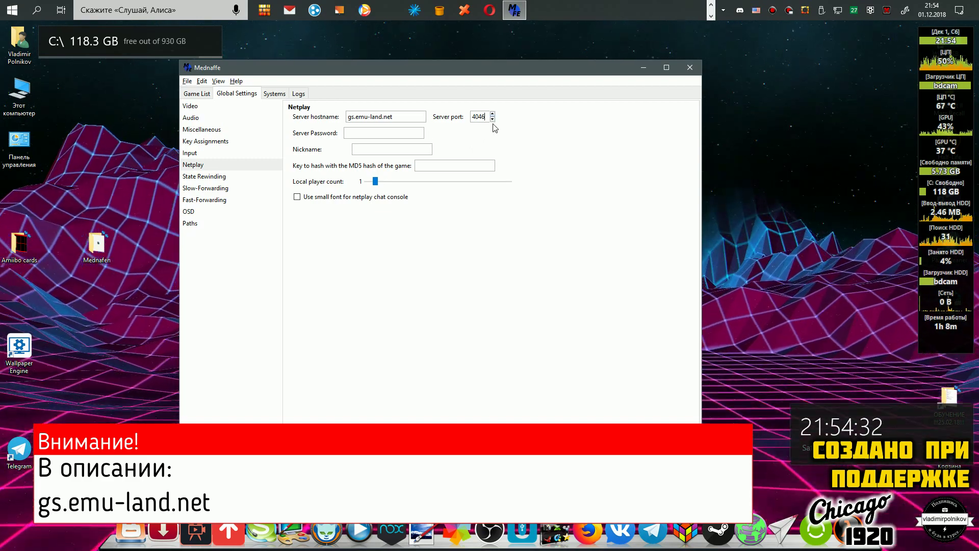
{"action": "left_click", "coordinate": [388, 149]}
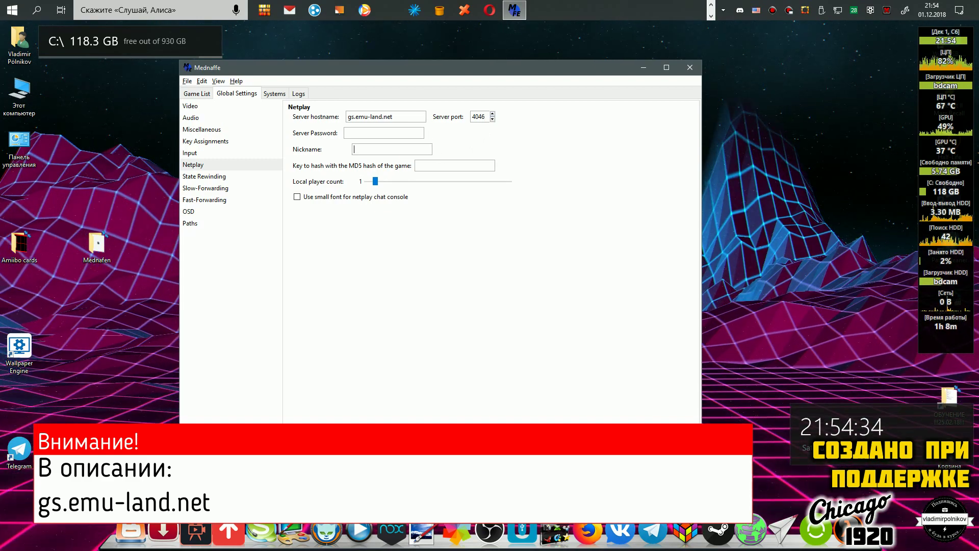
{"action": "type", "text": "vladimirp"}
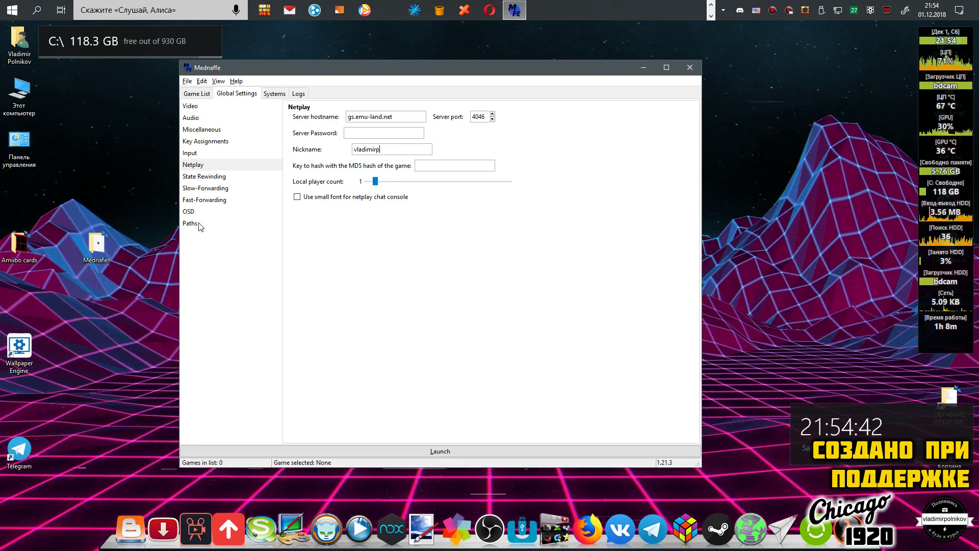
Show Mednaffe's global path settings and tile its window side by side with the Mednafen 1.21.3 folder window
{"action": "left_click", "coordinate": [197, 225]}
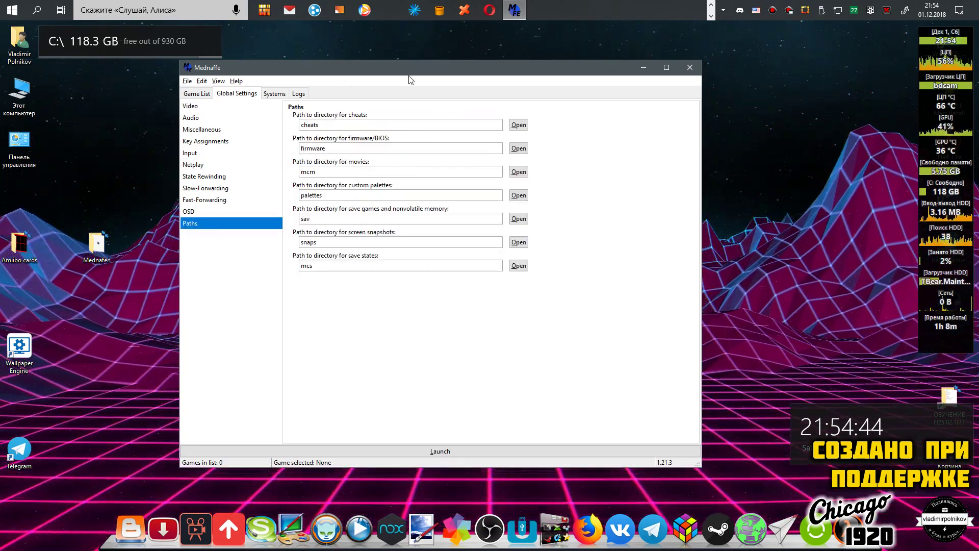
{"action": "left_click_drag", "start_coordinate": [413, 69], "coordinate": [978, 71]}
{"action": "left_click", "coordinate": [239, 266]}
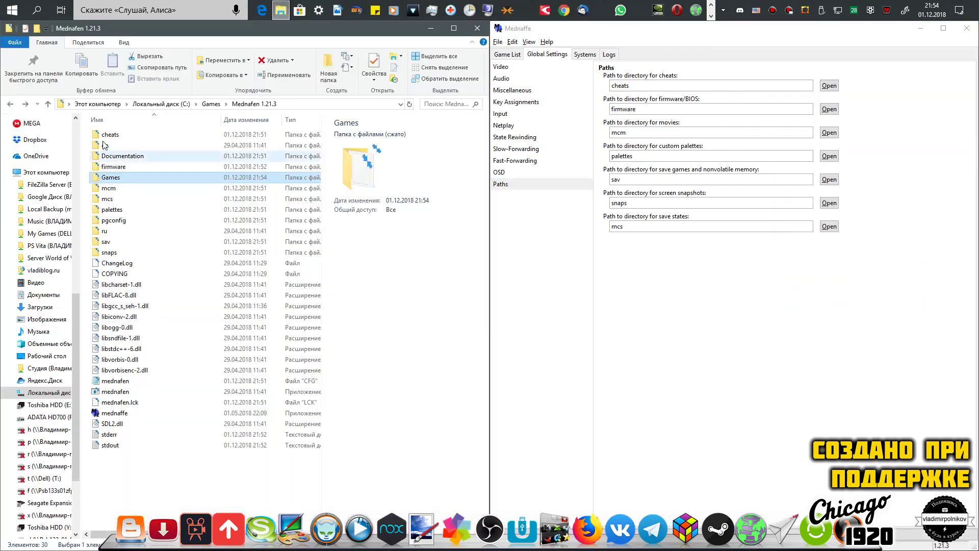
Examine the subfolders of Mednafen 1.21.3 that match the directory paths in Mednaffe
{"action": "left_click", "coordinate": [117, 391]}
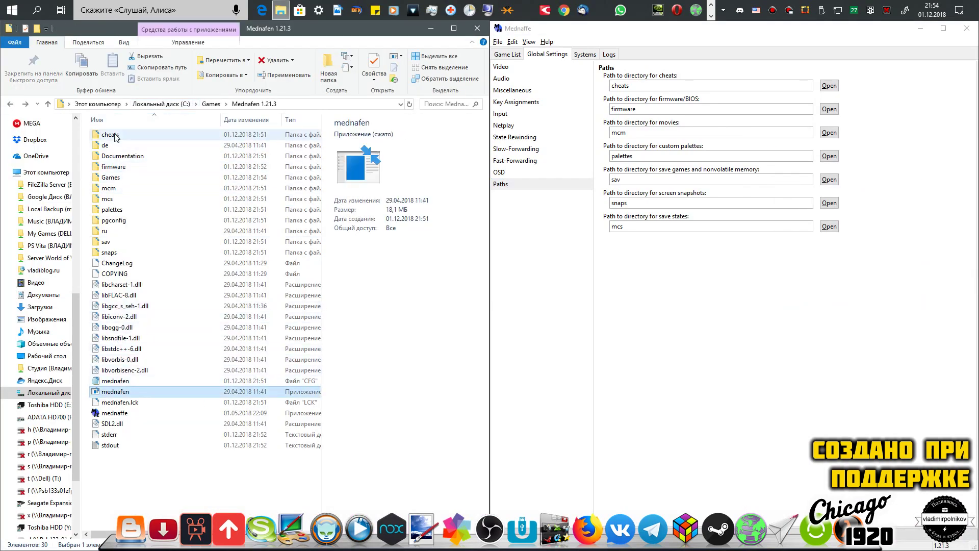
{"action": "mouse_move", "coordinate": [116, 172]}
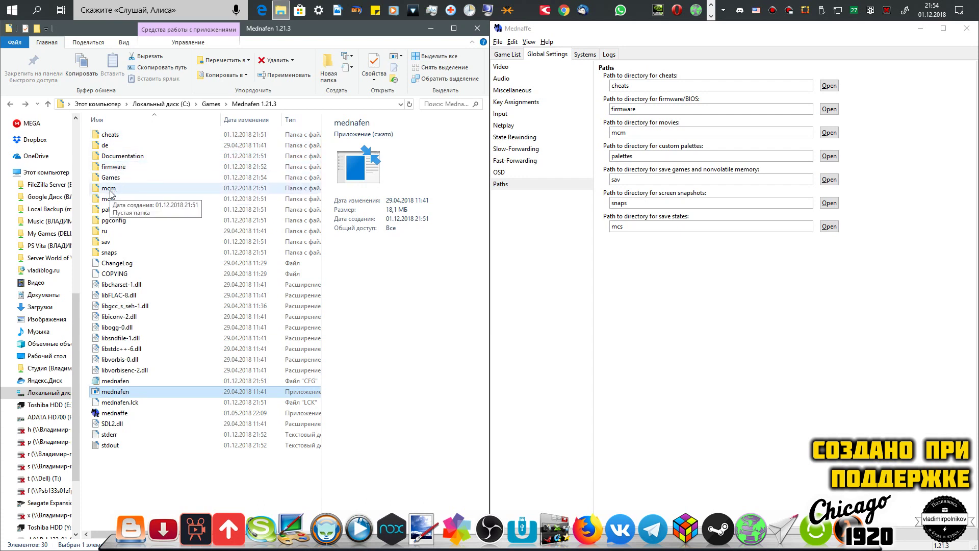
{"action": "left_click", "coordinate": [110, 189]}
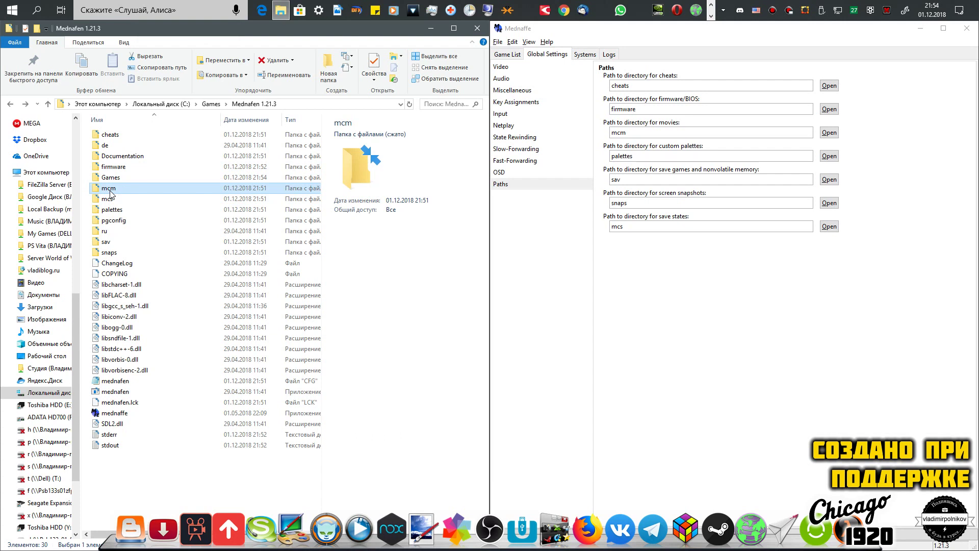
{"action": "mouse_move", "coordinate": [117, 201]}
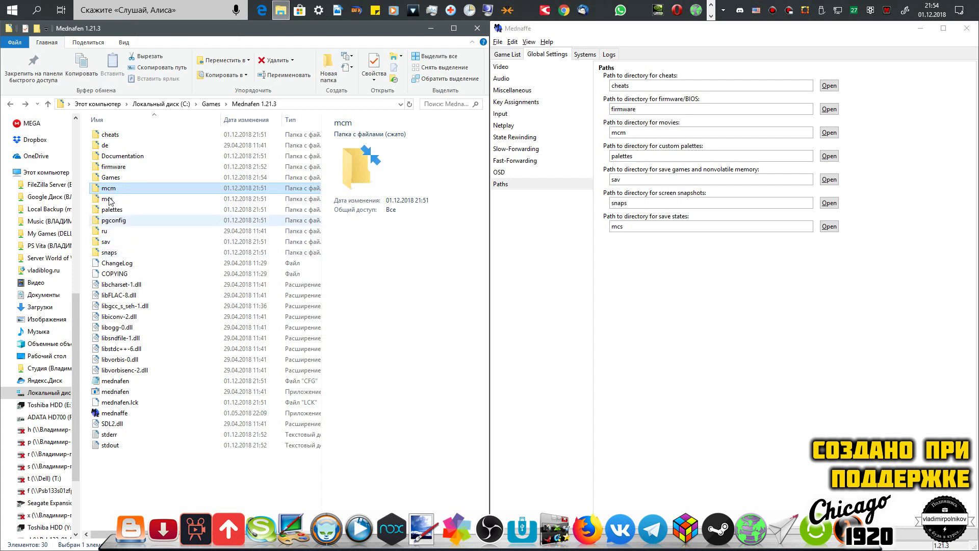
{"action": "left_click", "coordinate": [596, 300]}
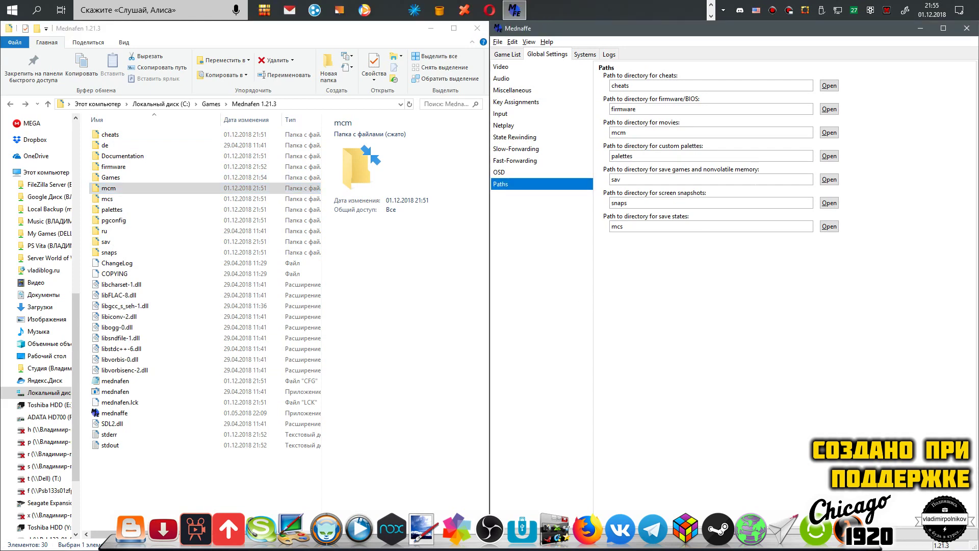
Set the directory path for cheats to C:\Games\Mednafen 1.21.3\cheats
{"action": "left_click", "coordinate": [735, 84]}
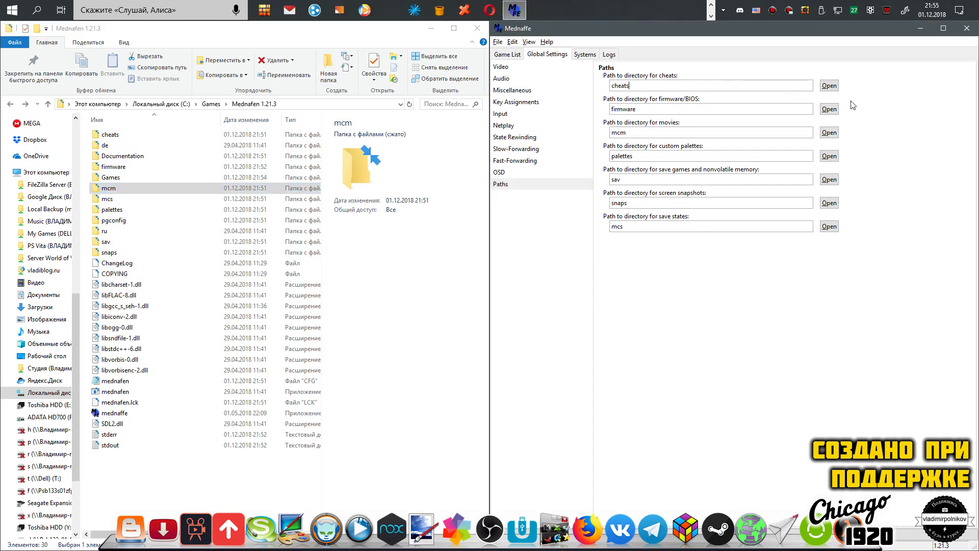
{"action": "left_click", "coordinate": [828, 87]}
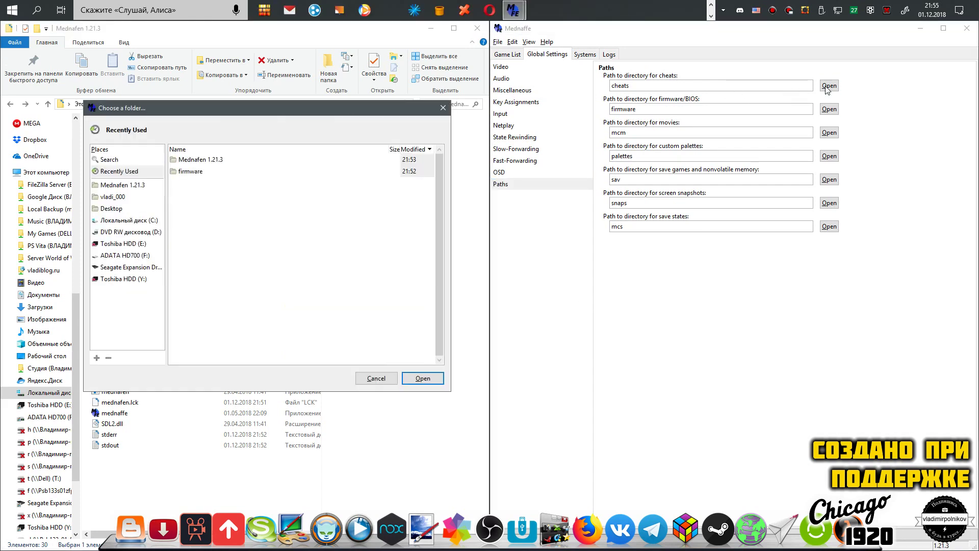
{"action": "double_click", "coordinate": [213, 161]}
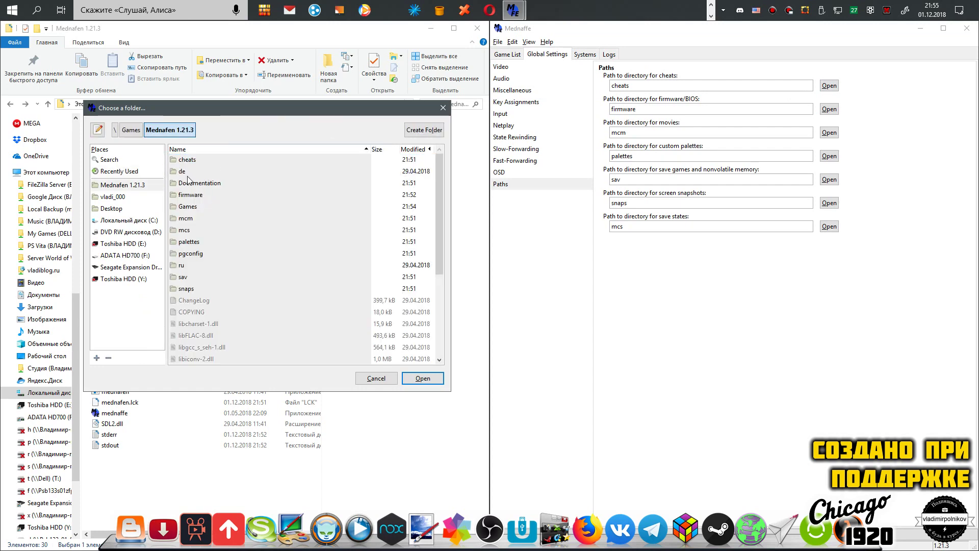
{"action": "double_click", "coordinate": [186, 160]}
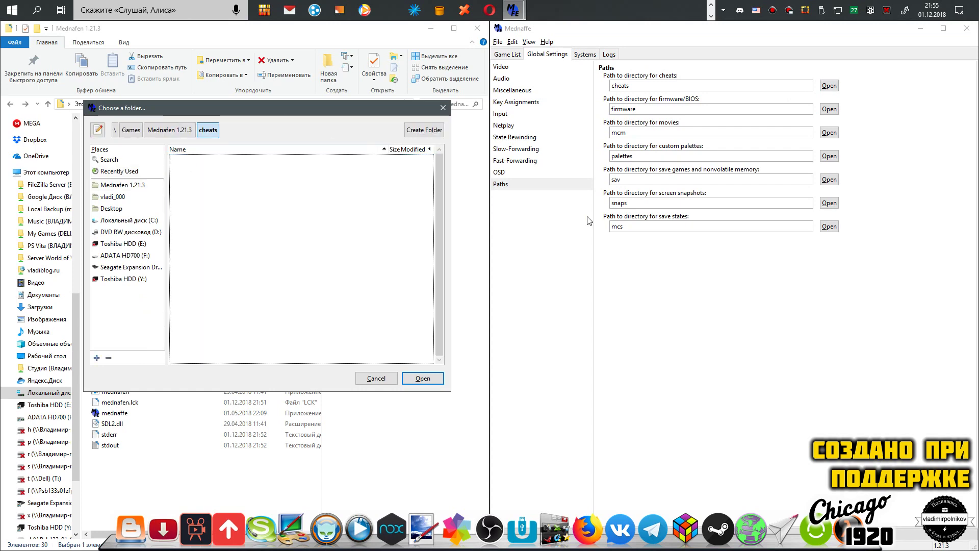
{"action": "left_click", "coordinate": [423, 377]}
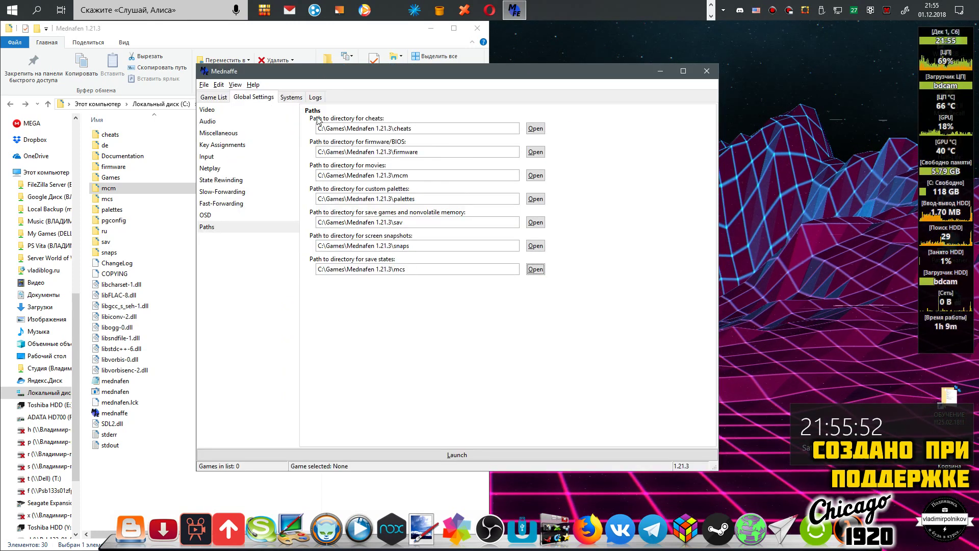
In the Sony PlayStation system settings, point the Europe and Japan BIOS paths to scph5502.bin and scph5500.bin in C:\Games\Mednafen 1.21.3\firmware
{"action": "left_click", "coordinate": [291, 97]}
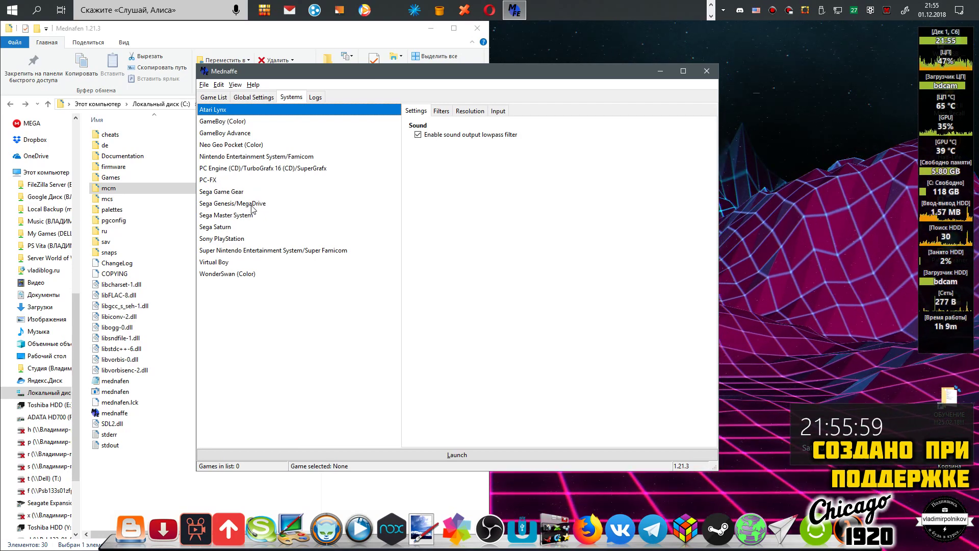
{"action": "left_click", "coordinate": [285, 238]}
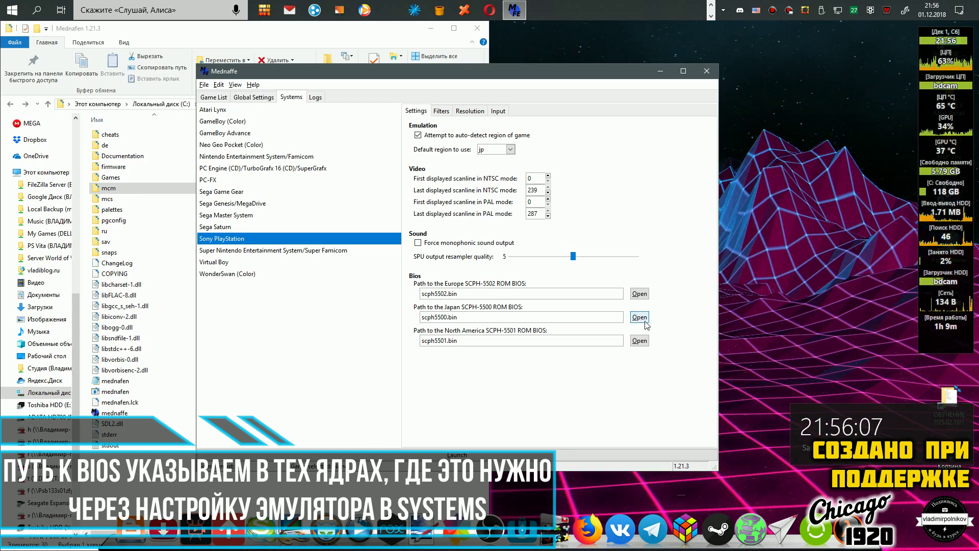
{"action": "triple_click", "coordinate": [449, 294]}
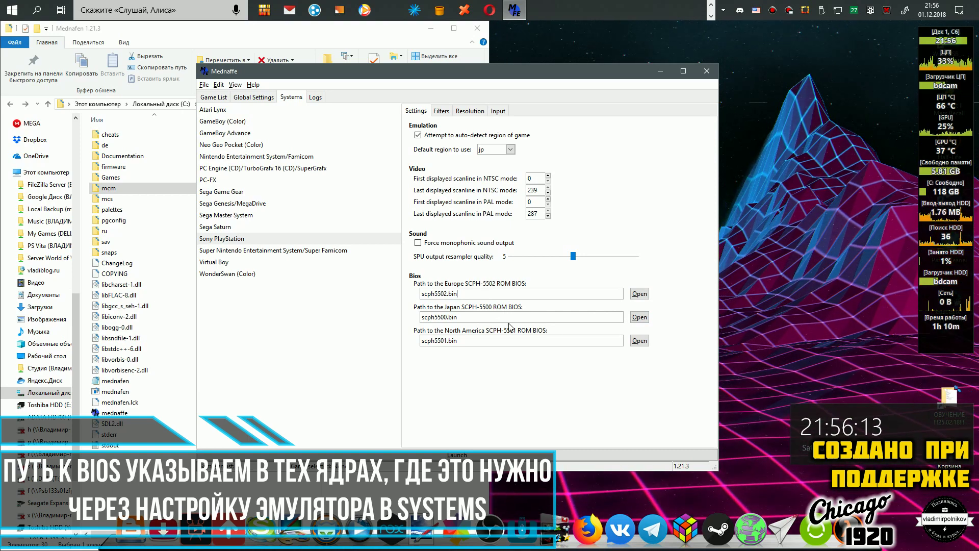
{"action": "left_click", "coordinate": [640, 294]}
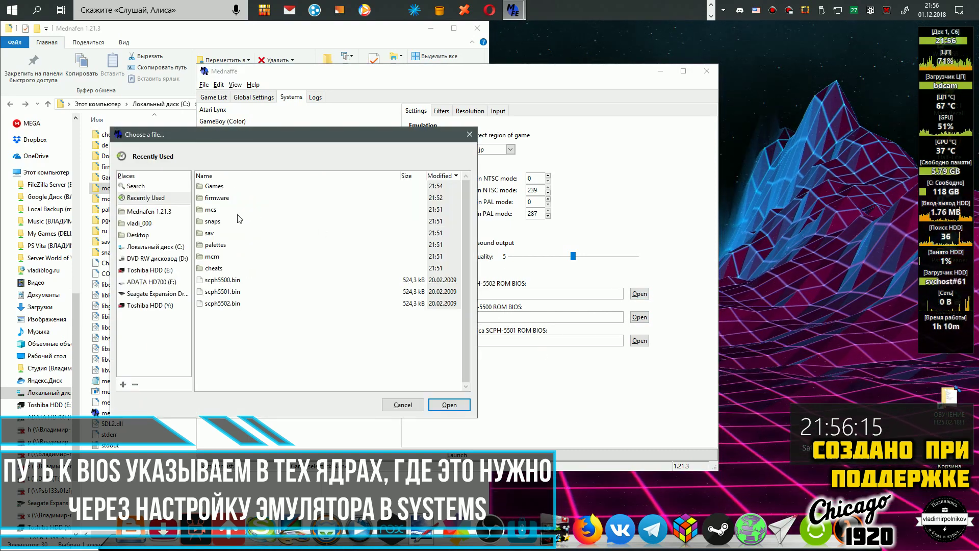
{"action": "double_click", "coordinate": [213, 199]}
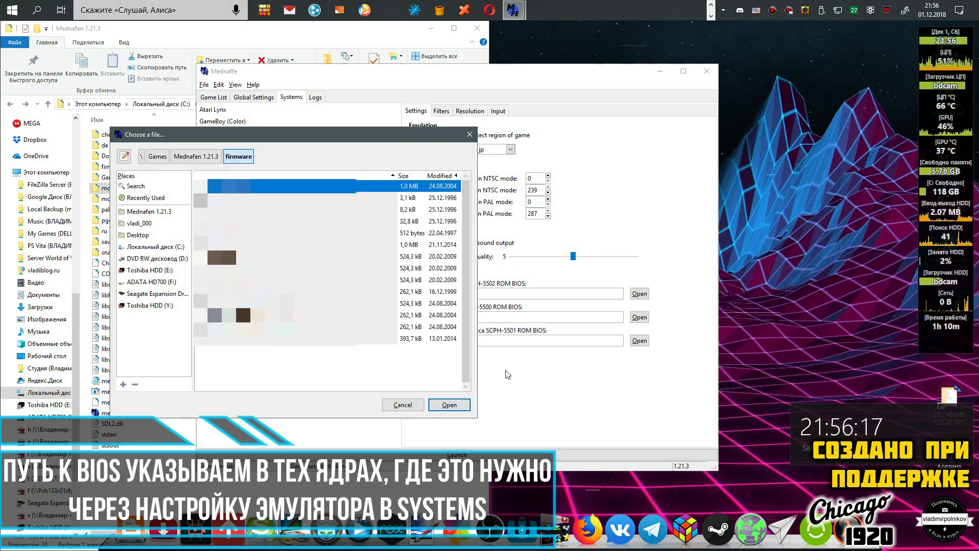
{"action": "left_click_drag", "start_coordinate": [336, 140], "coordinate": [225, 132]}
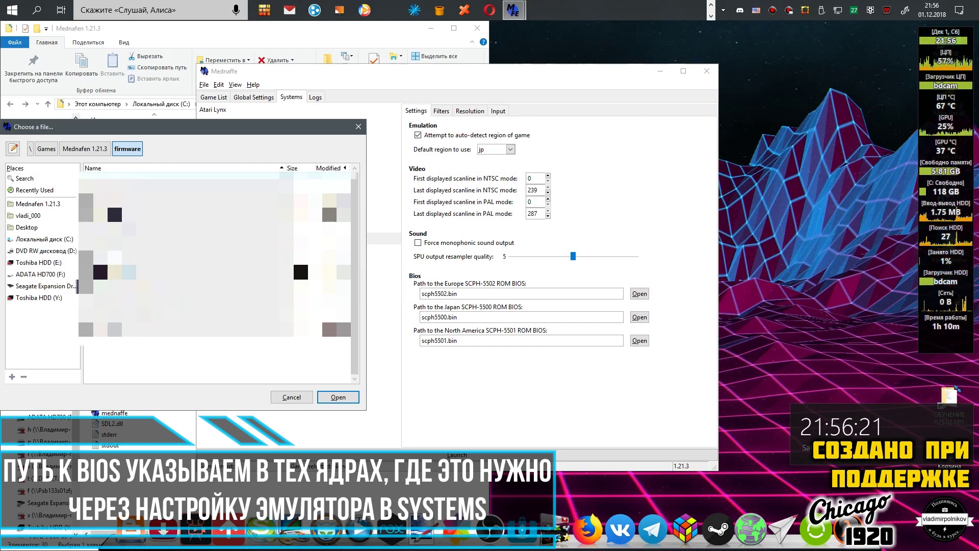
{"action": "left_click", "coordinate": [178, 273]}
{"action": "left_click", "coordinate": [339, 397]}
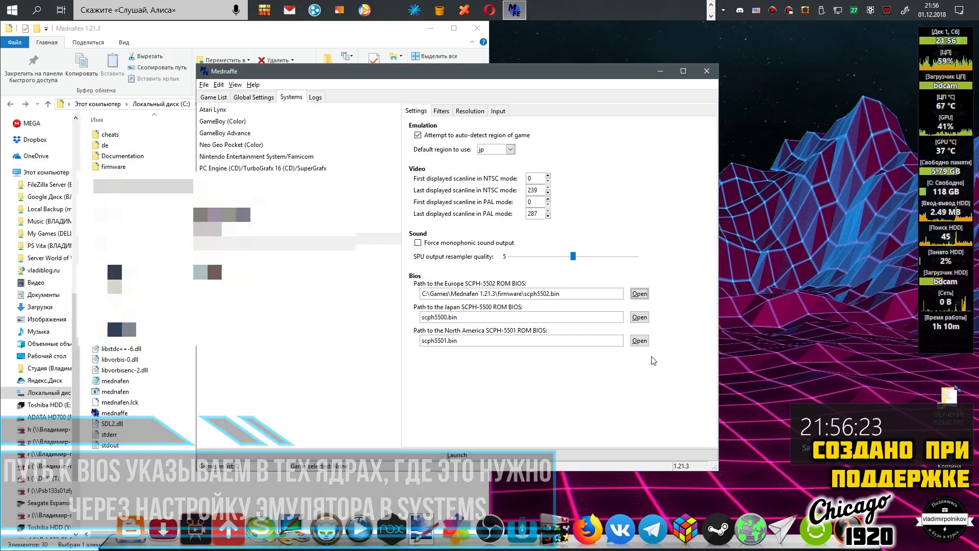
{"action": "left_click", "coordinate": [640, 317]}
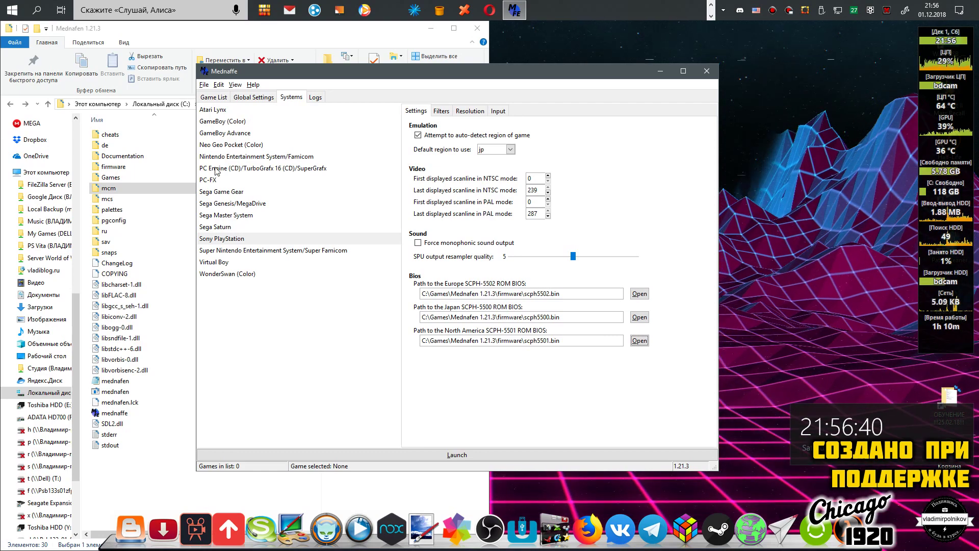
For the GameBoy (Color) system, set the special video scaler to hq4x and the OpenGL pixel shader to ipynotxsharper
{"action": "left_click", "coordinate": [219, 122]}
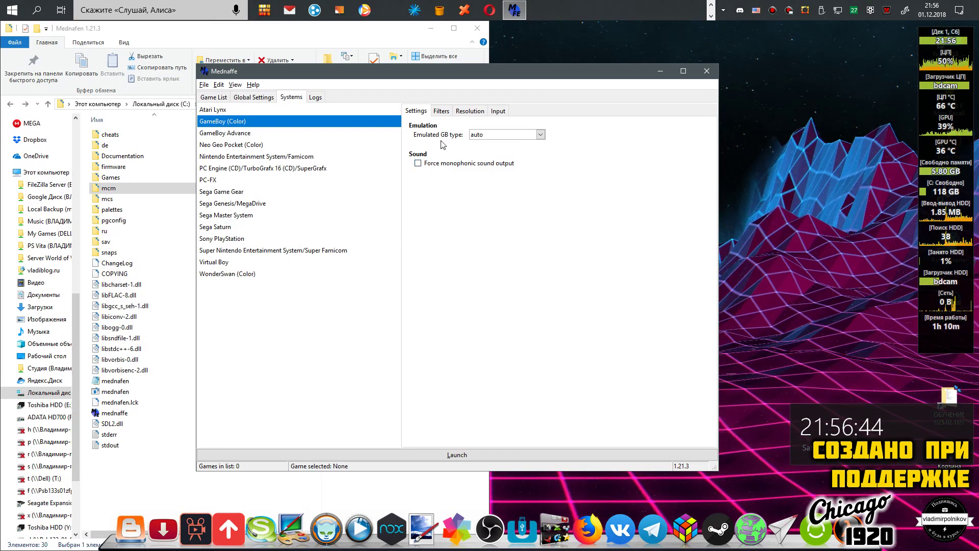
{"action": "left_click", "coordinate": [441, 111]}
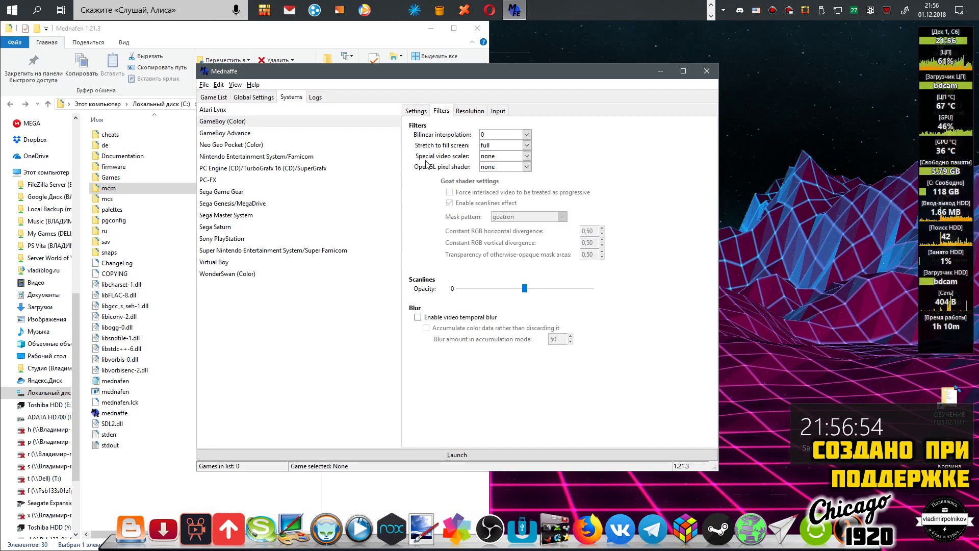
{"action": "left_click", "coordinate": [526, 156]}
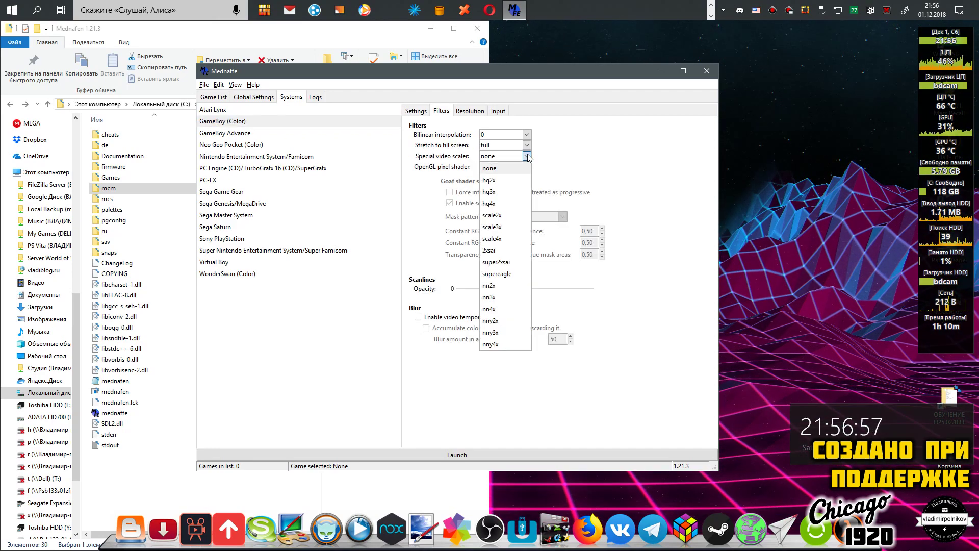
{"action": "left_click", "coordinate": [488, 204]}
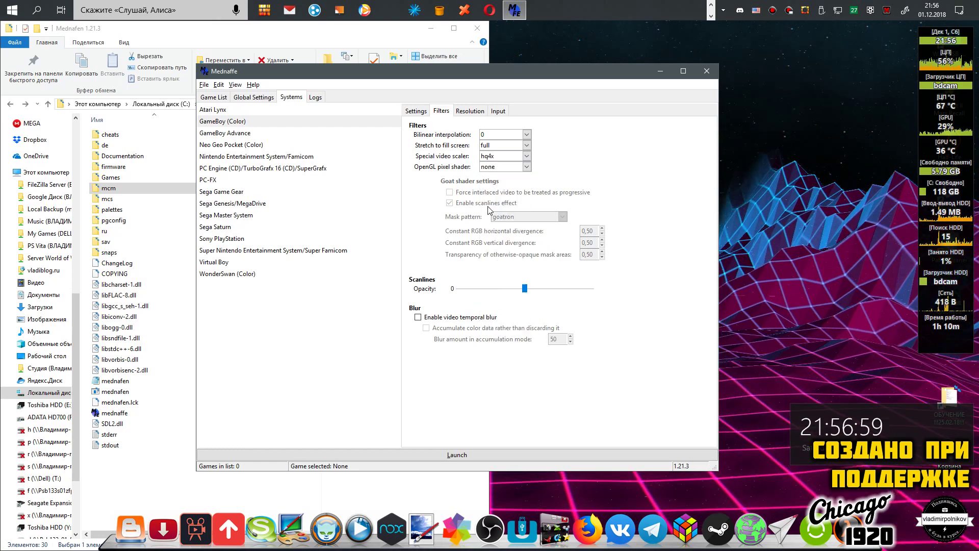
{"action": "left_click", "coordinate": [527, 167]}
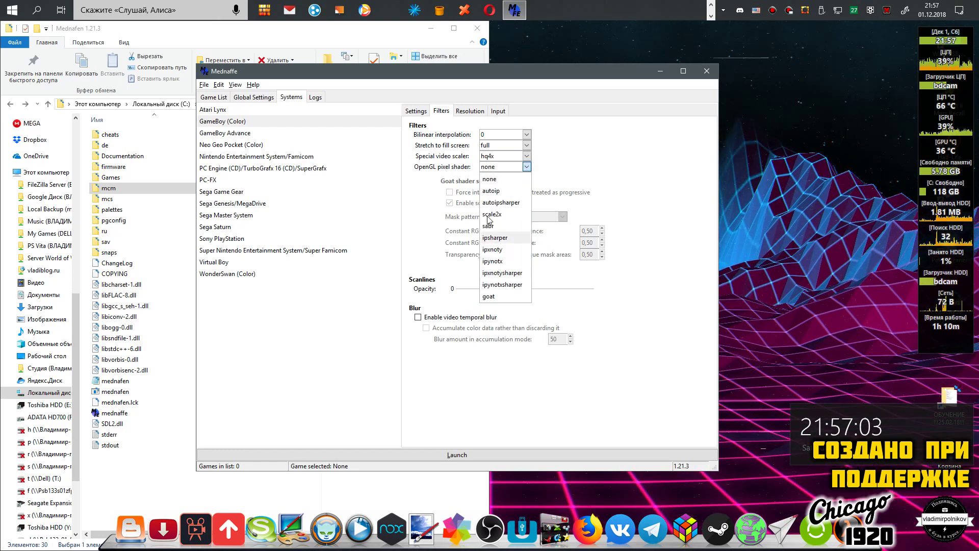
{"action": "left_click", "coordinate": [503, 287]}
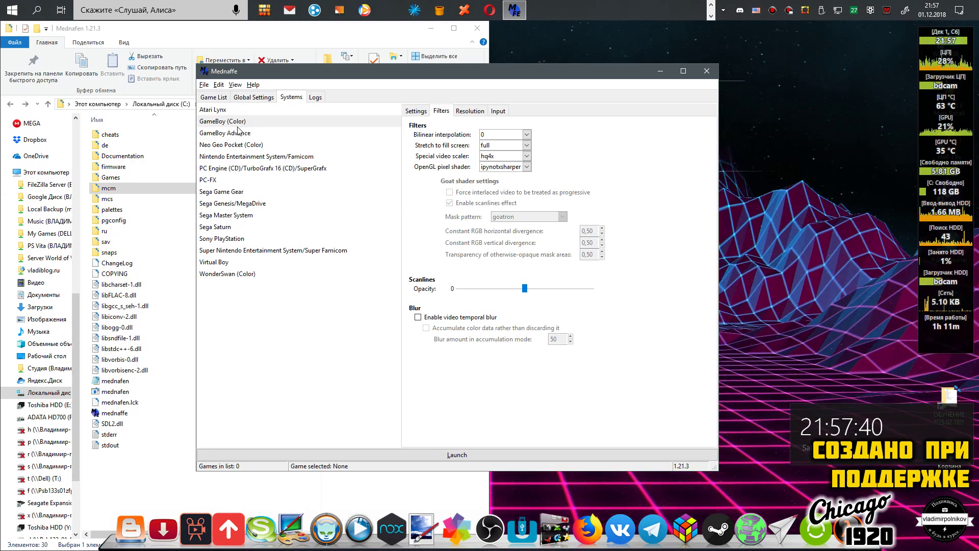
Review the resolution, input and general emulation settings of the GameBoy (Color) system
{"action": "left_click", "coordinate": [470, 112]}
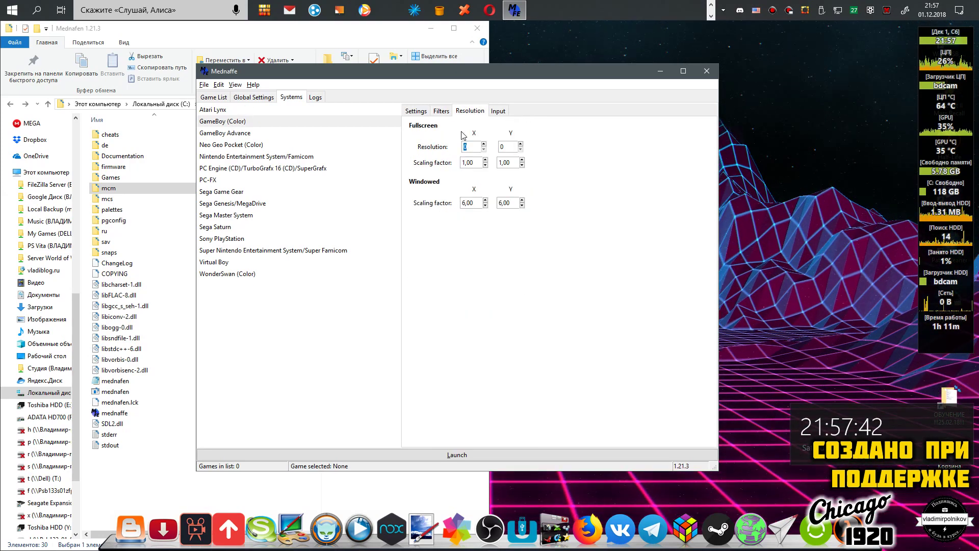
{"action": "left_click", "coordinate": [497, 112]}
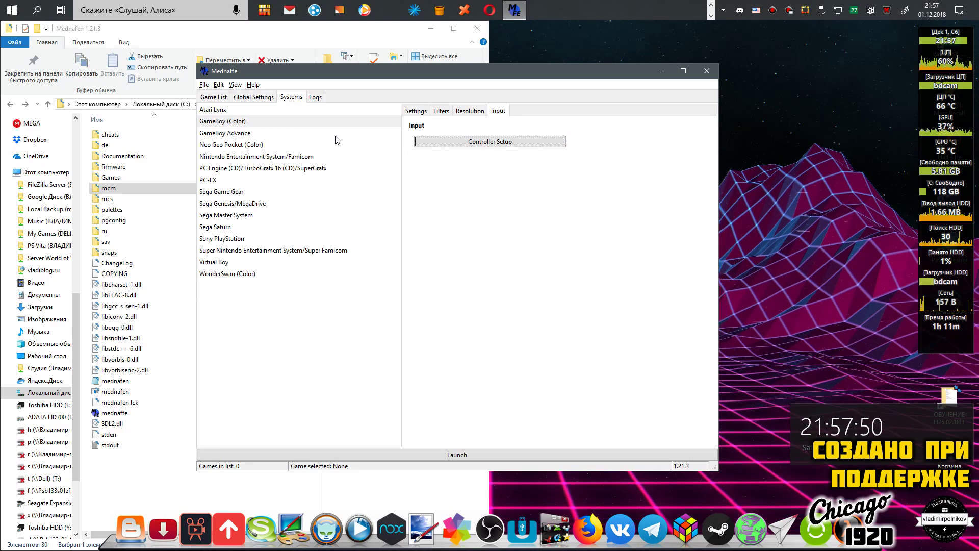
{"action": "left_click", "coordinate": [426, 112]}
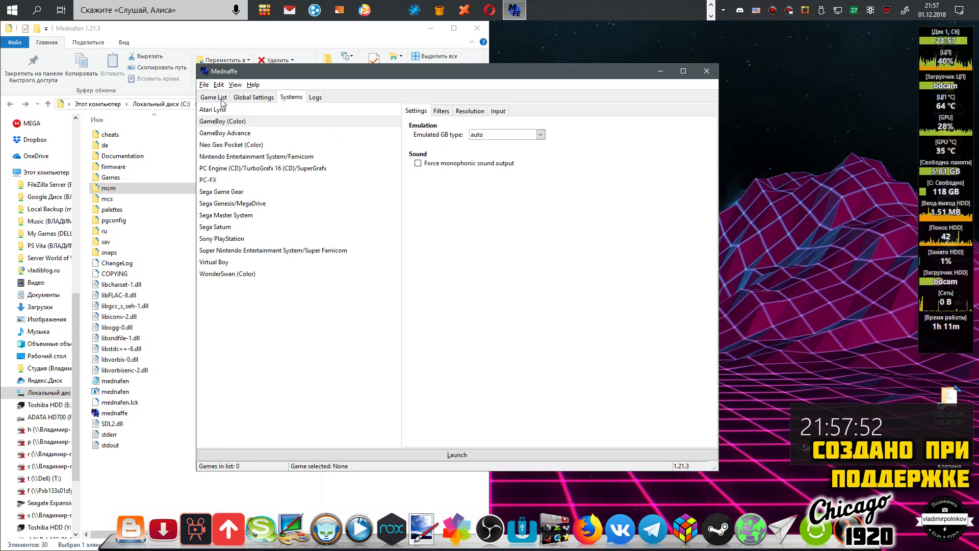
{"action": "left_click", "coordinate": [274, 124]}
Return to the game list, quit Mednaffe and restart it from the Mednafen 1.21.3 folder
{"action": "left_click", "coordinate": [219, 98]}
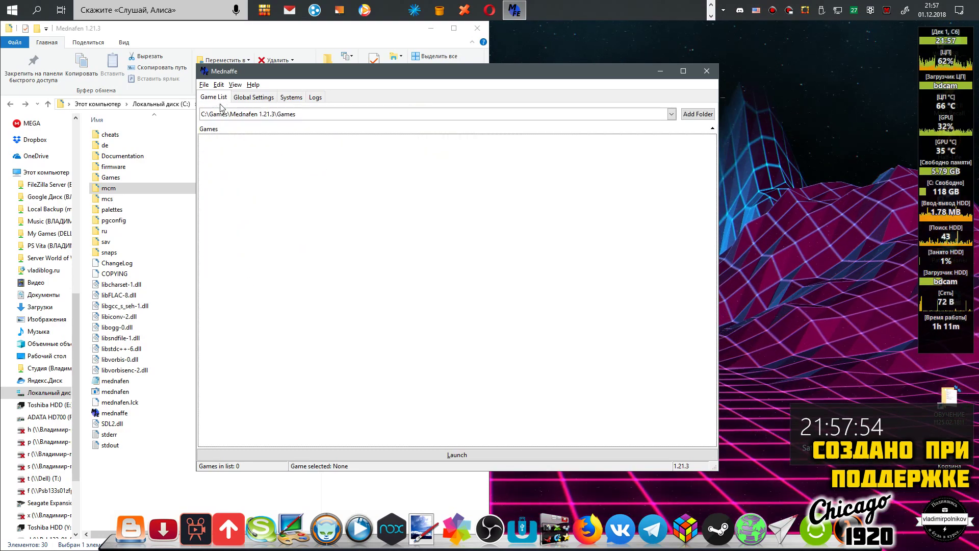
{"action": "left_click", "coordinate": [204, 85]}
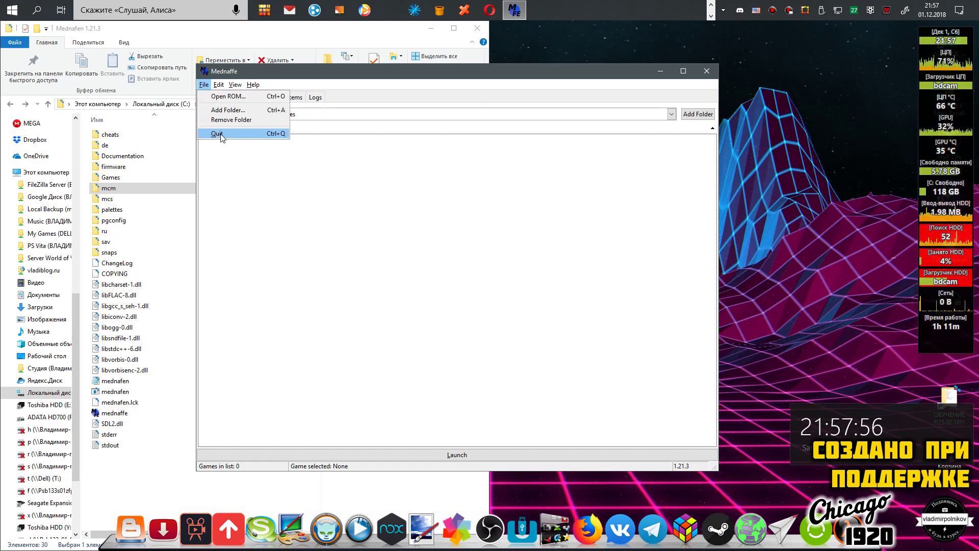
{"action": "left_click", "coordinate": [217, 132]}
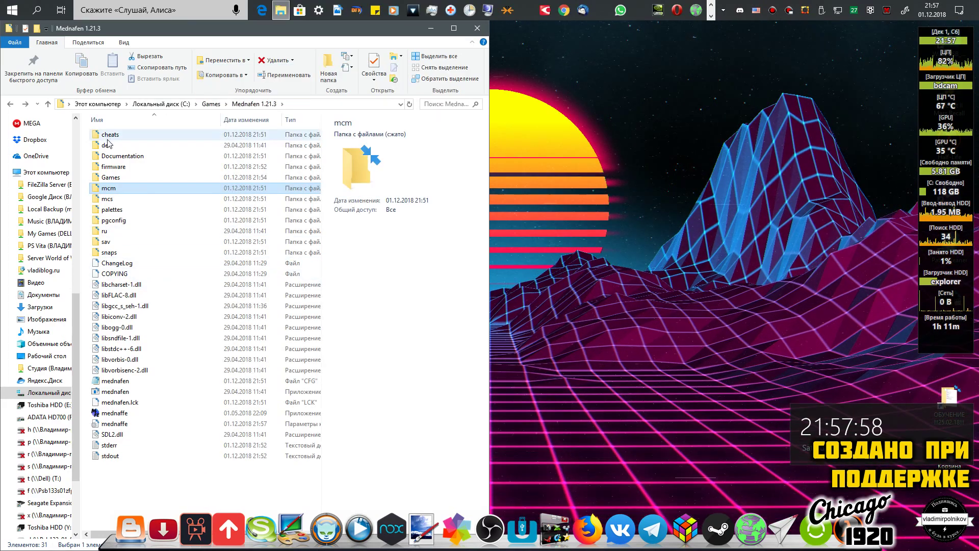
{"action": "double_click", "coordinate": [122, 414]}
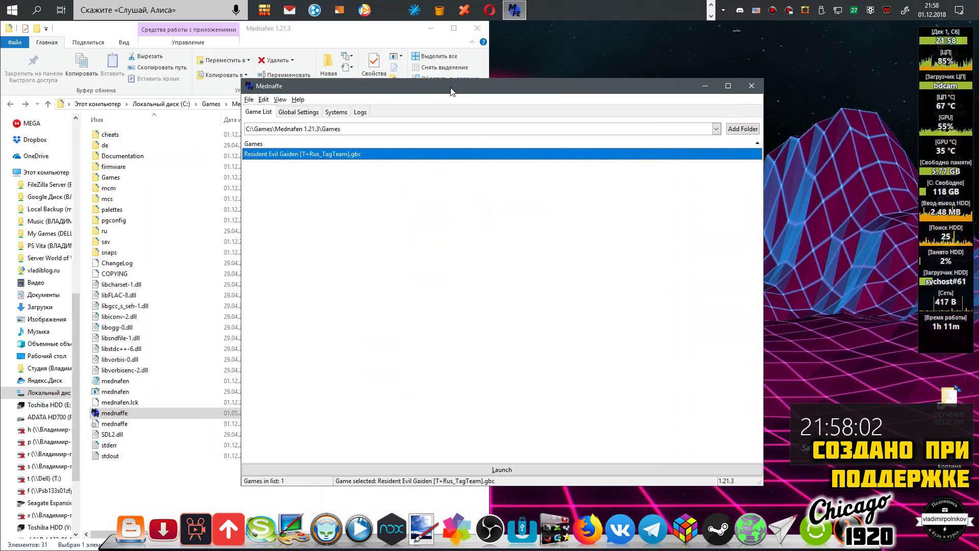
Launch the game Resident Evil Gaiden [T+Rus_TagTeam].gbc from the game list
{"action": "key", "text": "Return"}
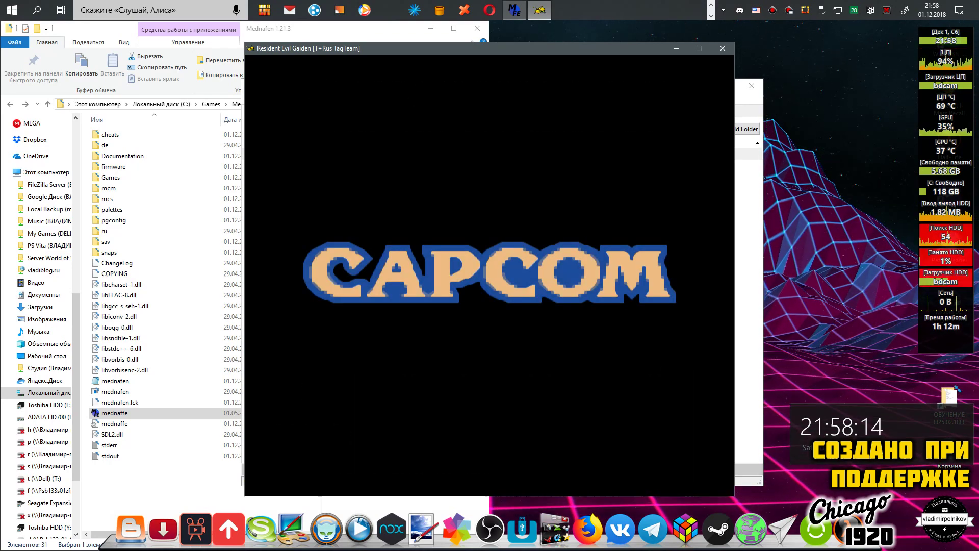
{"action": "key", "text": "ctrl+shift+1"}
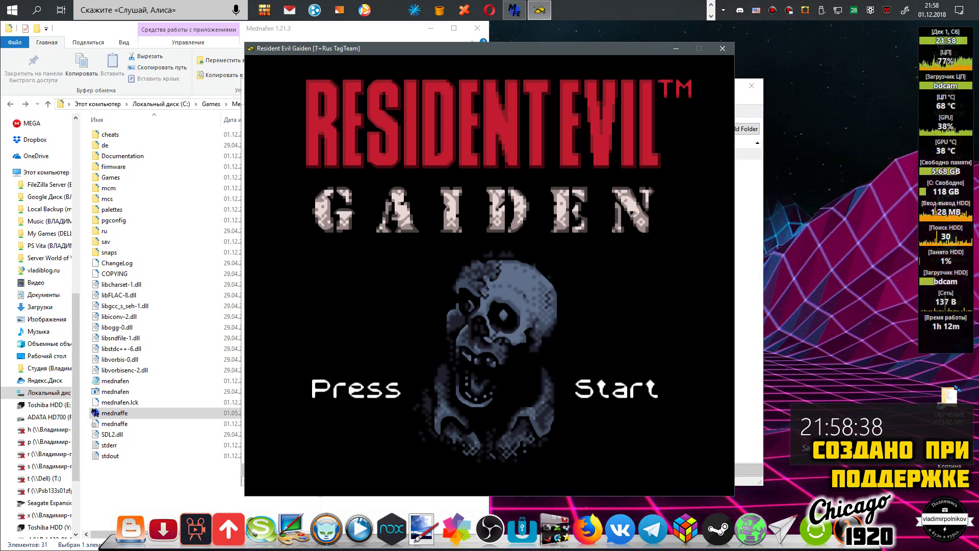
Start the input configuration for Gamepad 1 and assign its Up, Down, Left, Right, Select and Start controls
{"action": "key", "text": "alt+shift+1"}
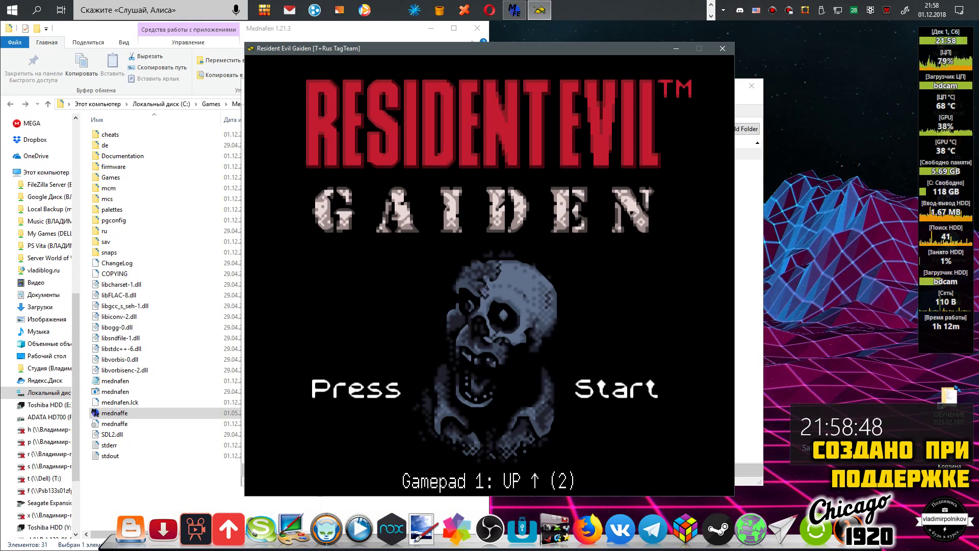
{"action": "key", "text": "Up"}
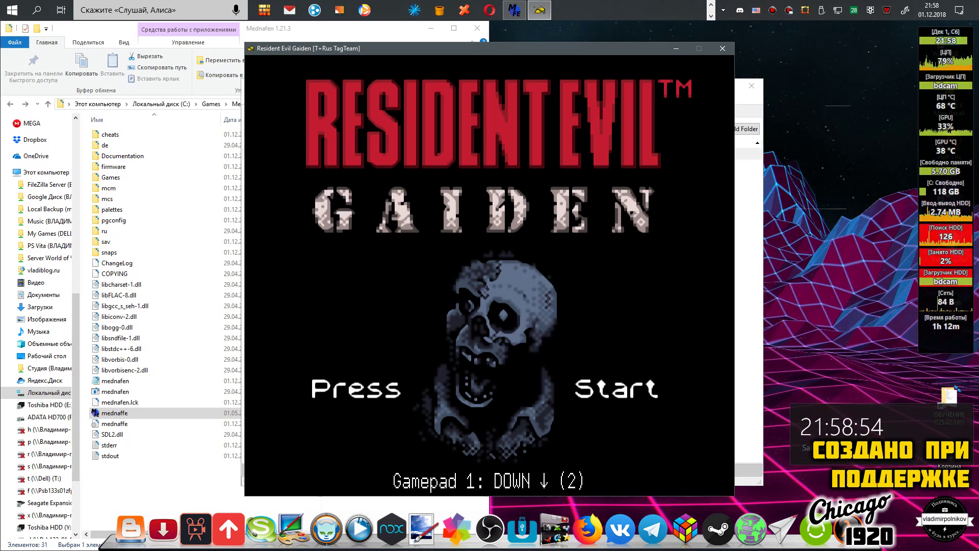
{"action": "key", "text": "Left"}
{"action": "key", "text": "Left"}
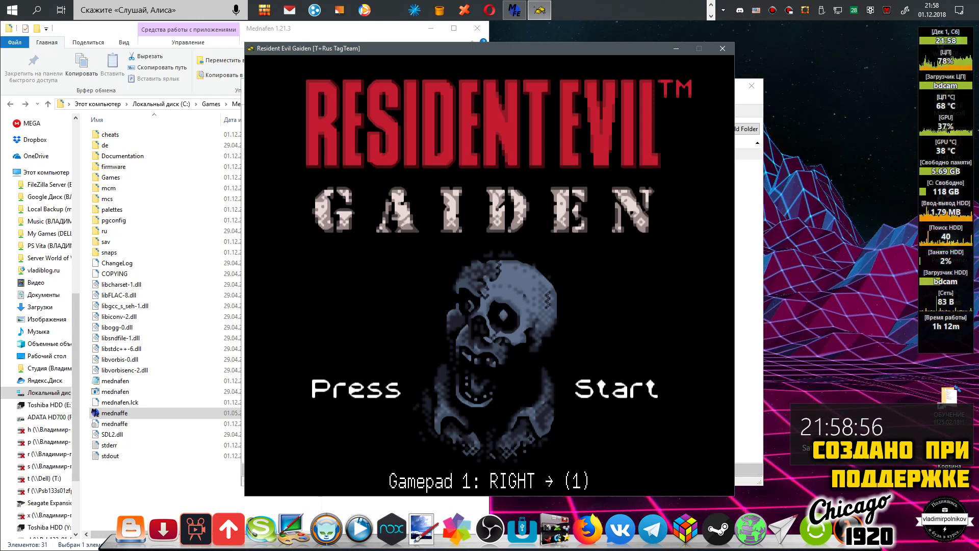
{"action": "key", "text": "Right"}
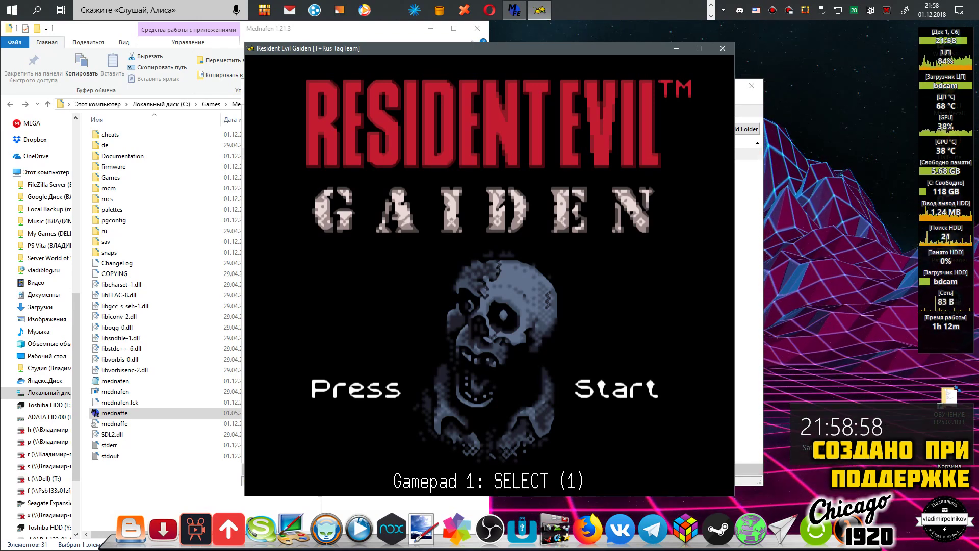
{"action": "key", "text": "Tab"}
{"action": "key", "text": "Return"}
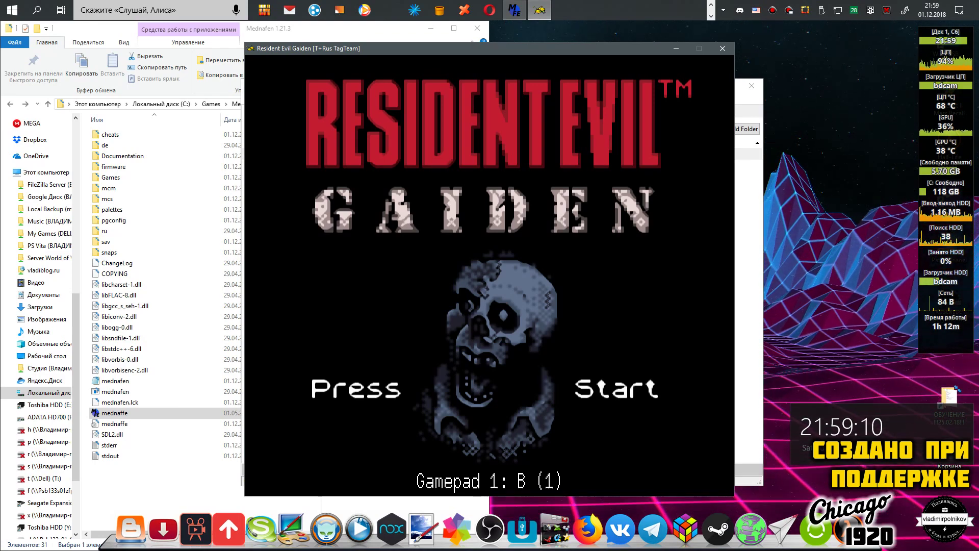
Assign the B, A and rapid-fire buttons of Gamepad 1 and finish the input configuration
{"action": "key", "text": "x"}
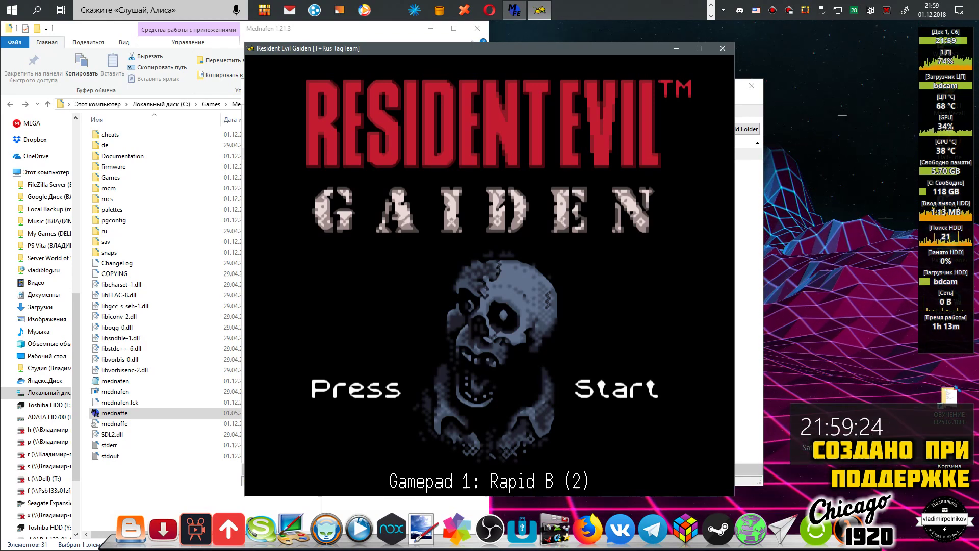
{"action": "key", "text": "x"}
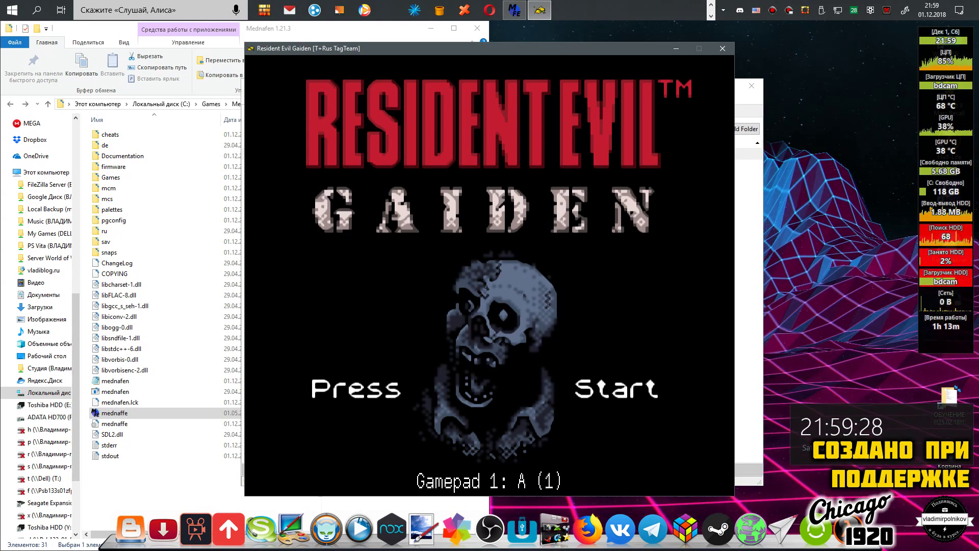
{"action": "key", "text": "x"}
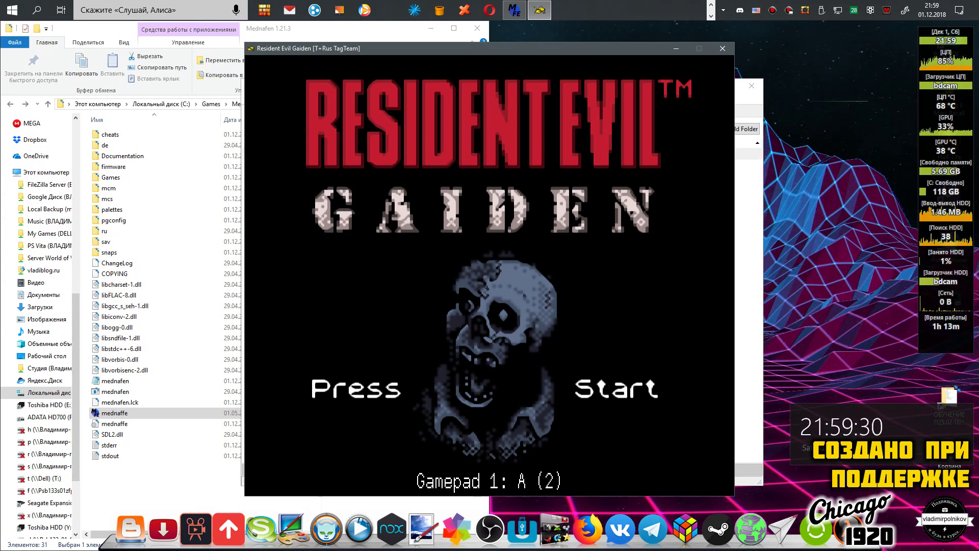
{"action": "key", "text": "x"}
{"action": "key", "text": "s"}
{"action": "key", "text": "s"}
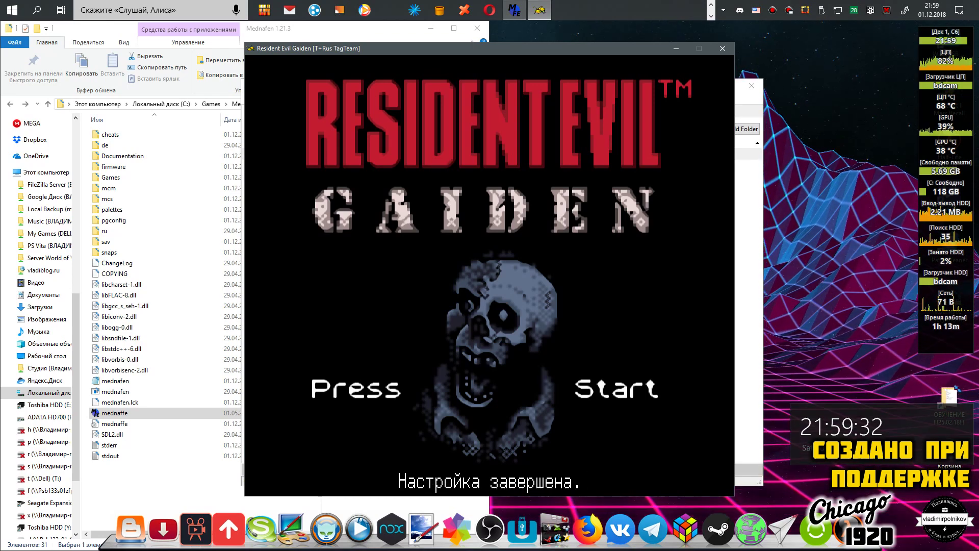
Start Resident Evil Gaiden from its title screen and skip the introductory scenes
{"action": "key", "text": "Return"}
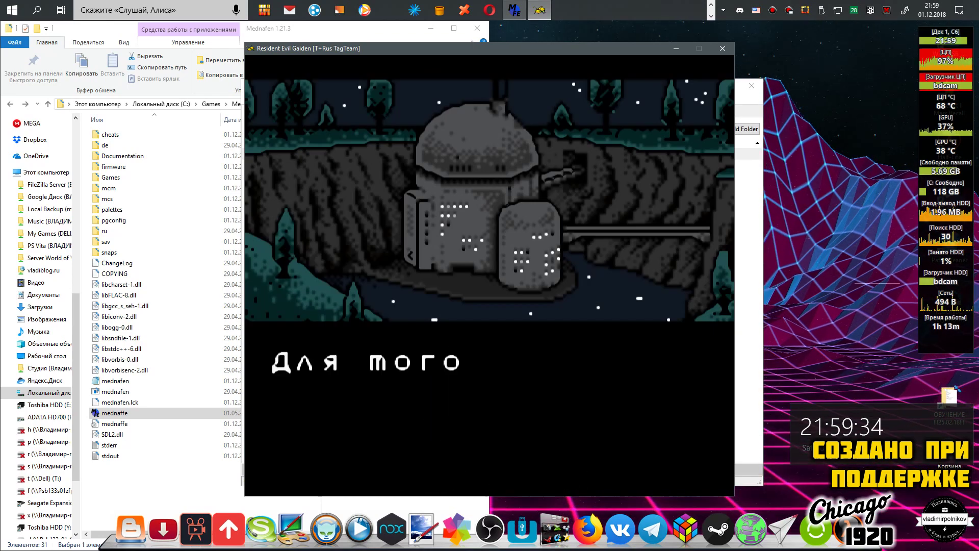
{"action": "key", "text": "Return"}
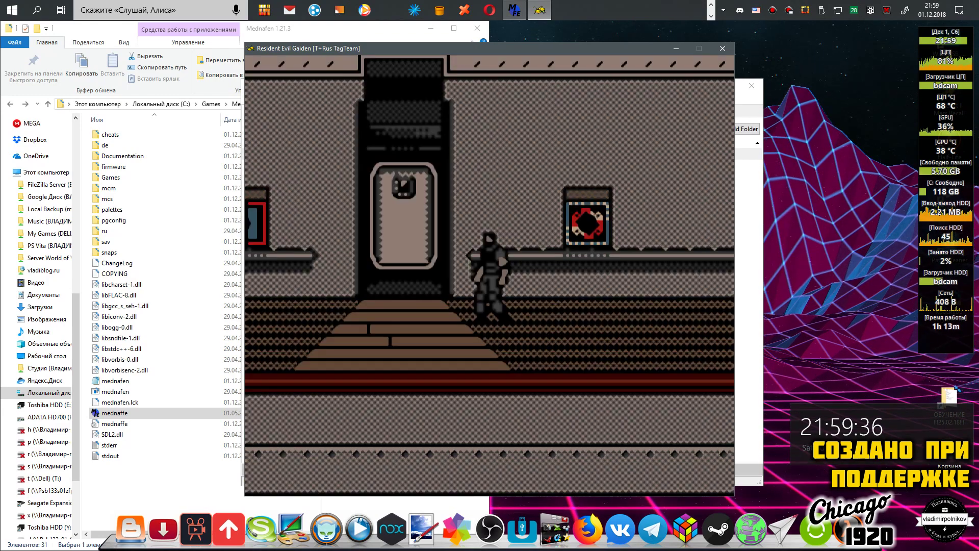
{"action": "key", "text": "Return"}
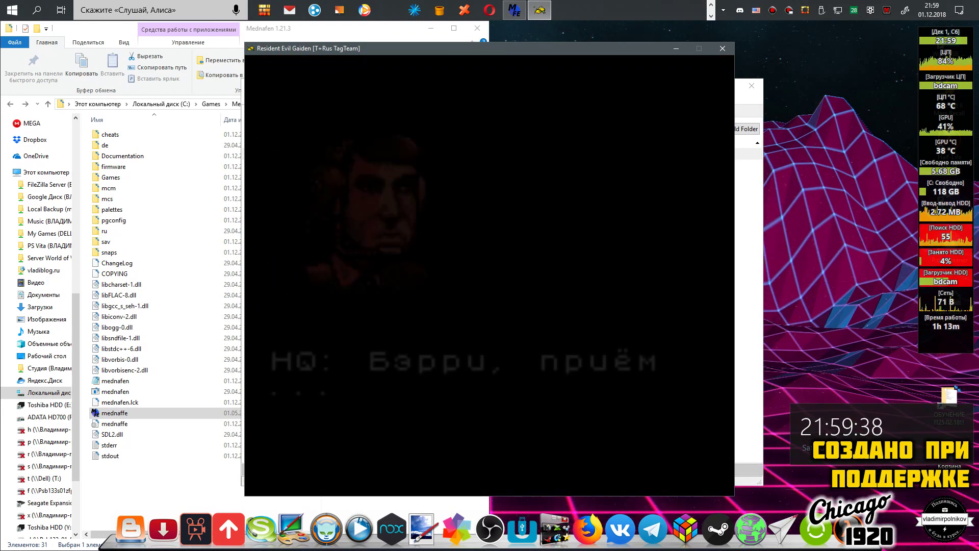
Test the new controls by walking the character along the ship's deck in both directions and using the action button
{"action": "key", "text": "d"}
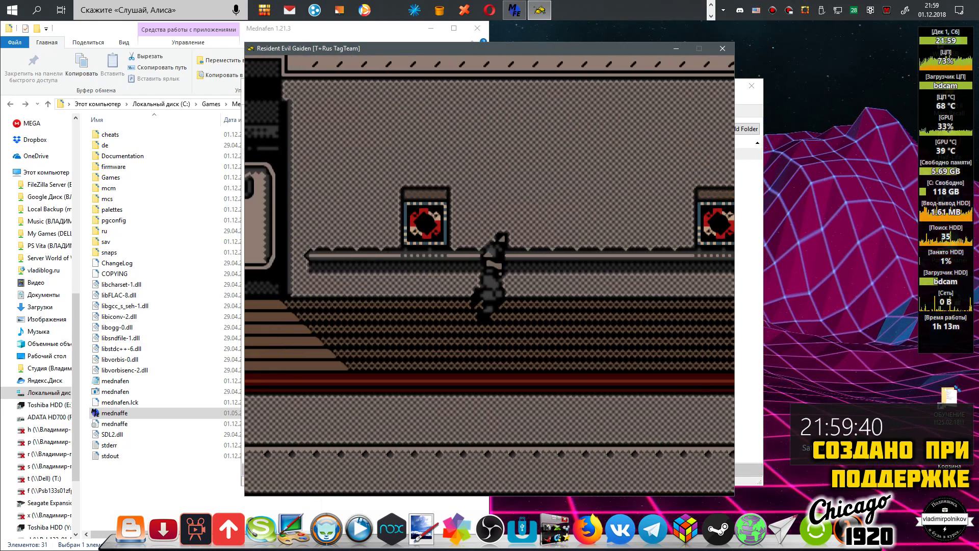
{"action": "key", "text": "a"}
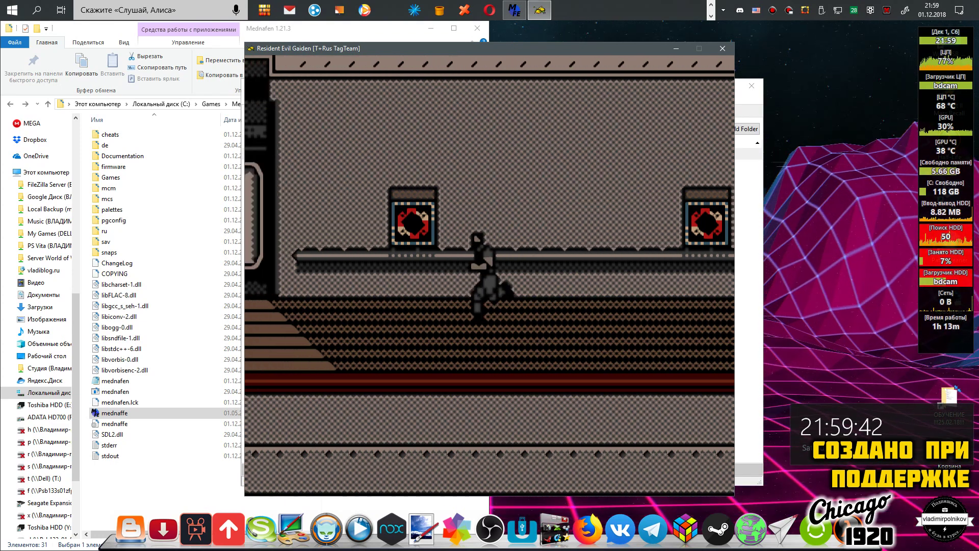
{"action": "key", "text": "a"}
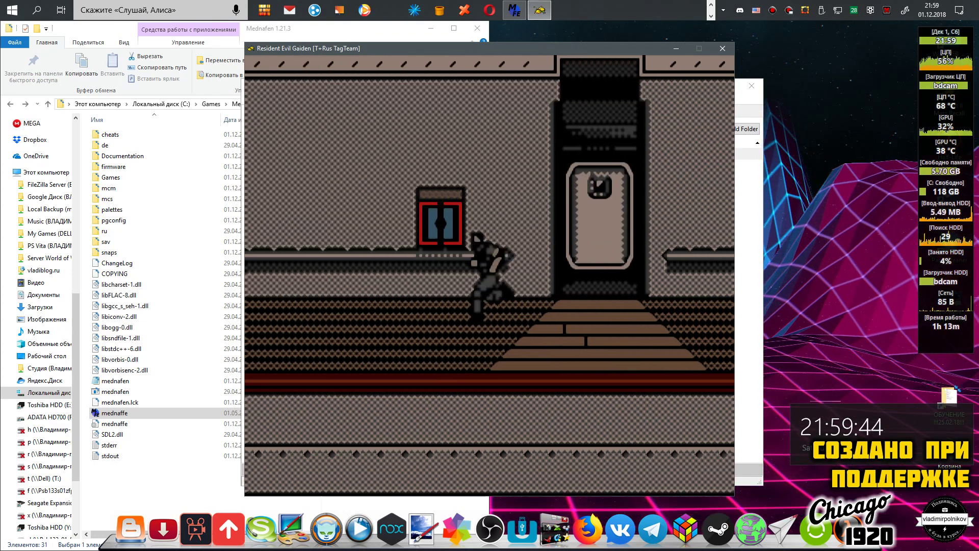
{"action": "key", "text": "d"}
{"action": "key", "text": "w"}
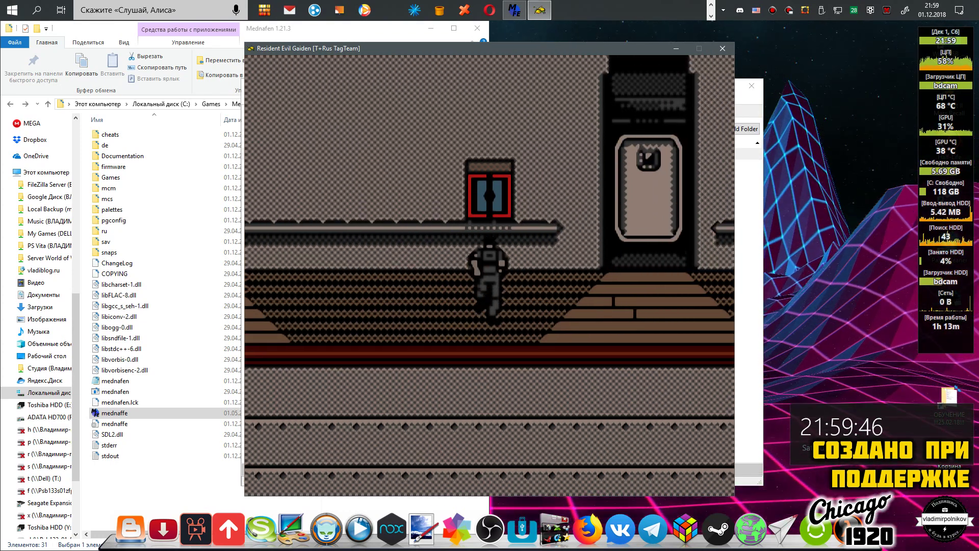
{"action": "key", "text": "k"}
{"action": "key", "text": "k"}
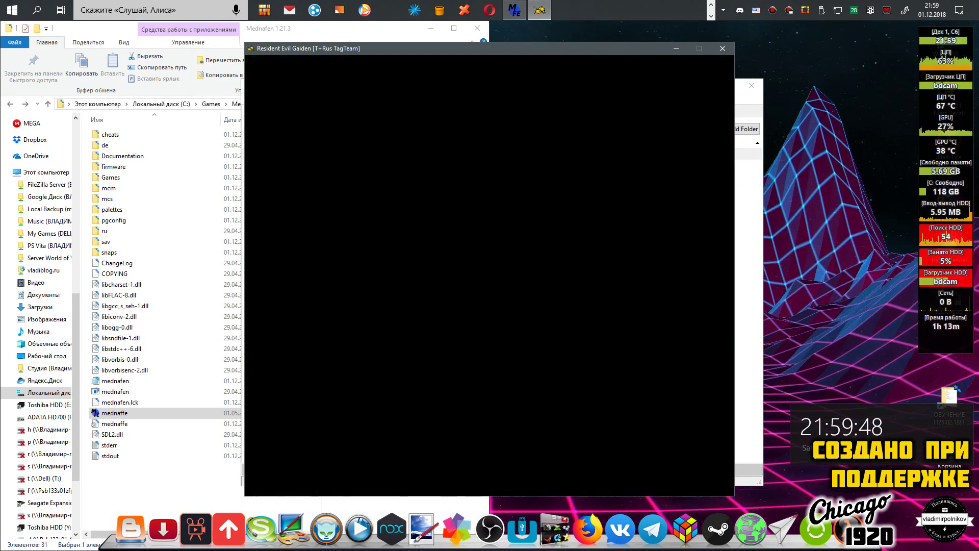
{"action": "key", "text": "a"}
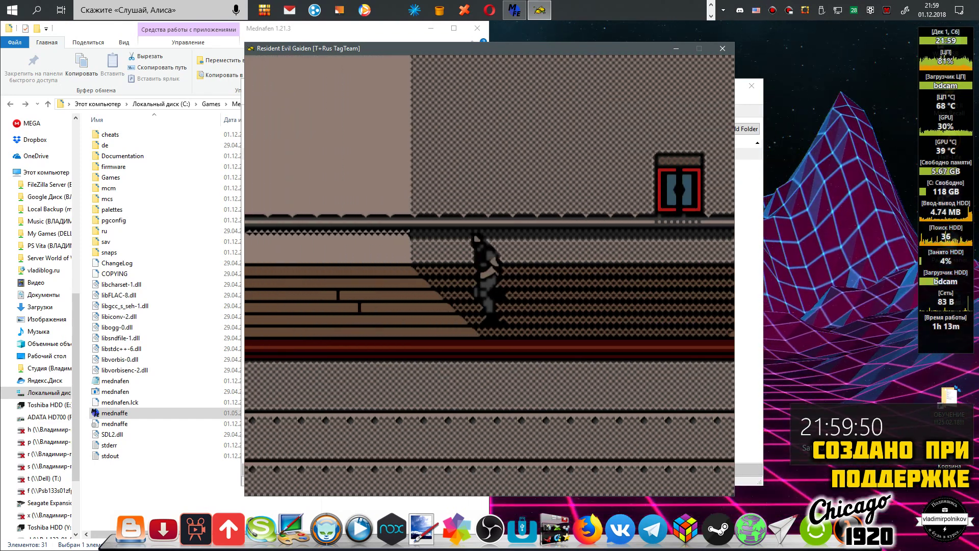
{"action": "key", "text": "a"}
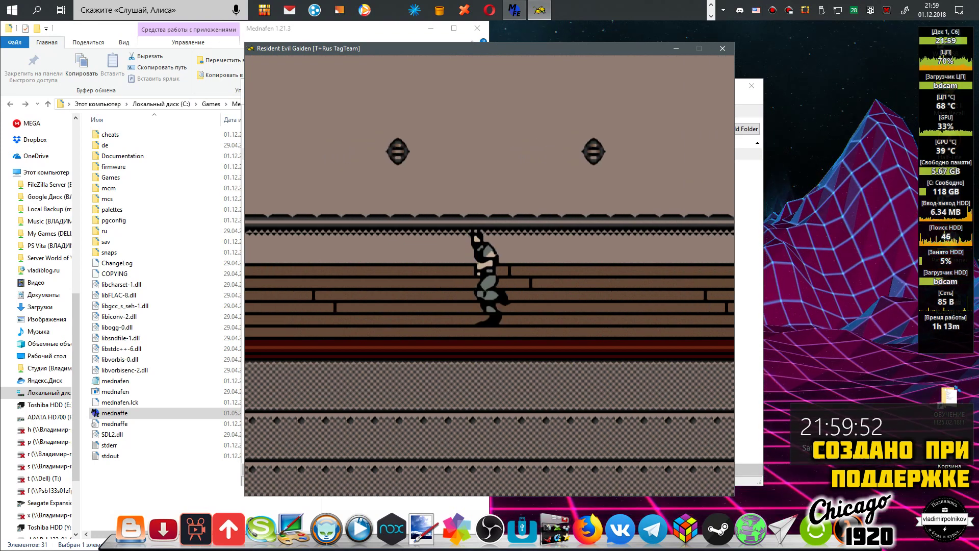
{"action": "key", "text": "a"}
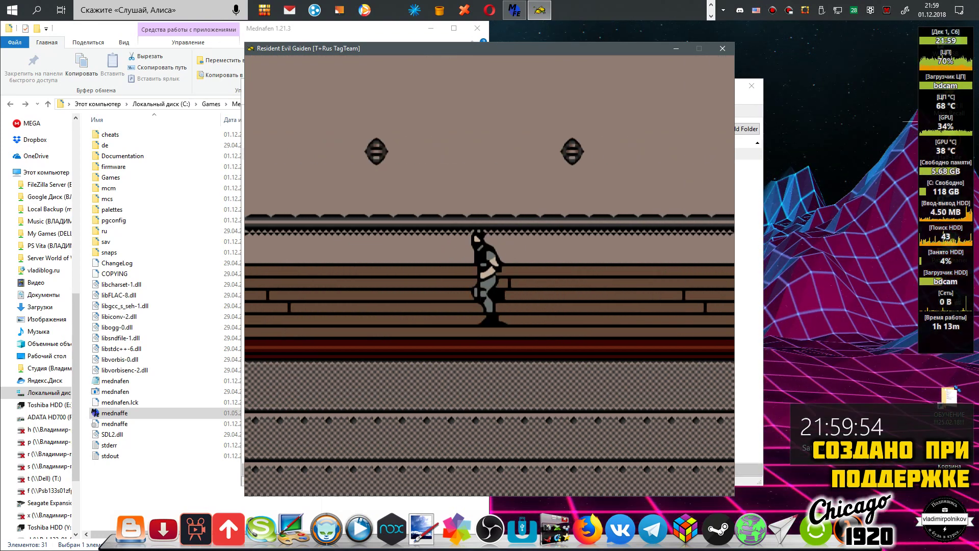
{"action": "key", "text": "a"}
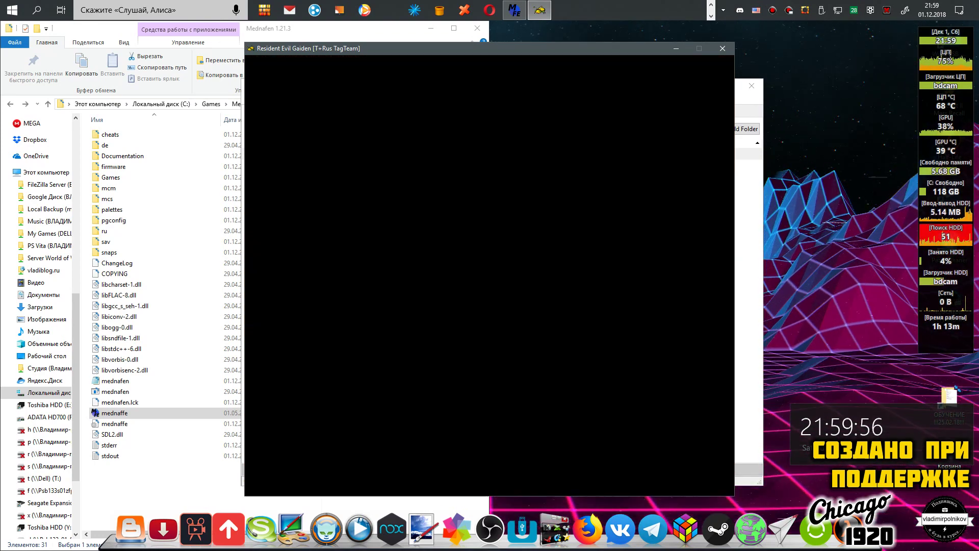
{"action": "key", "text": "x"}
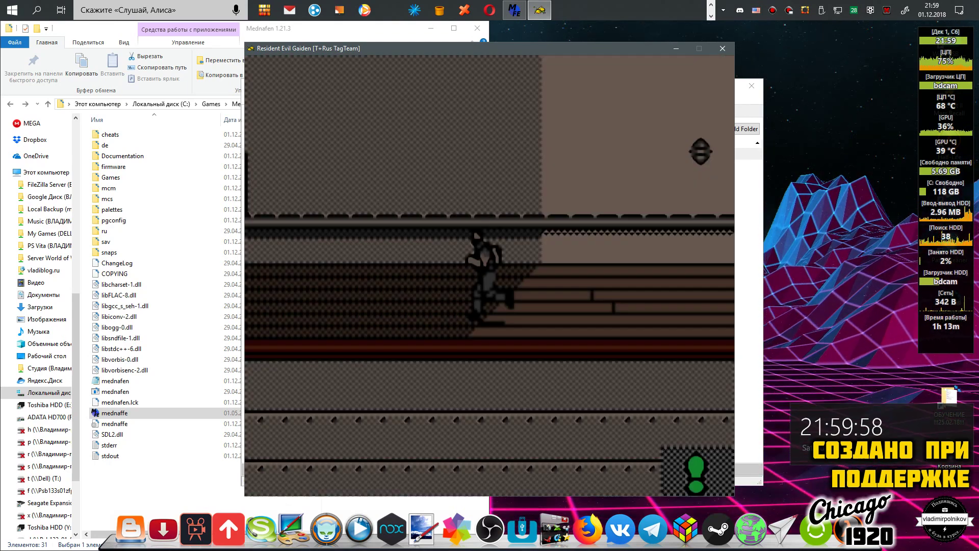
{"action": "key", "text": "a"}
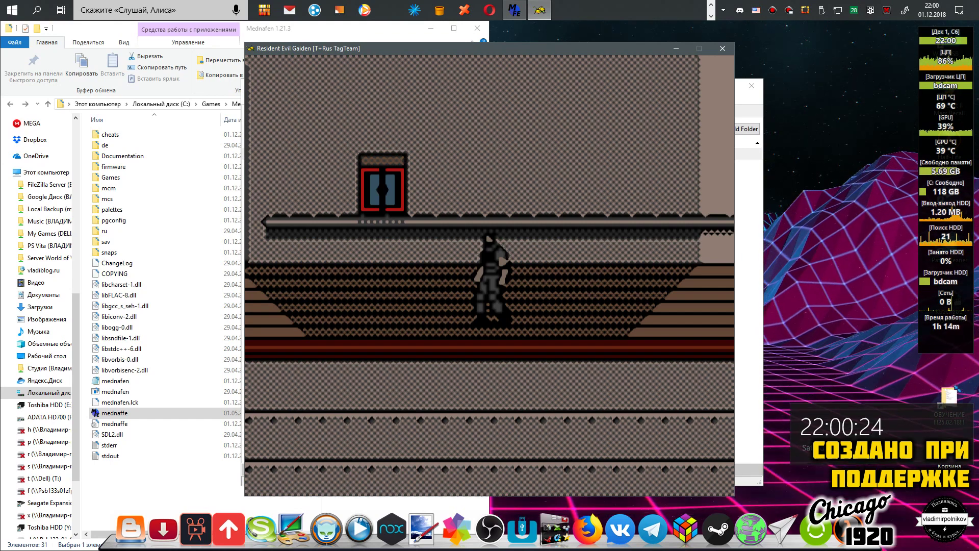
Open the netplay console in the running game and run the /server command
{"action": "key", "text": "t"}
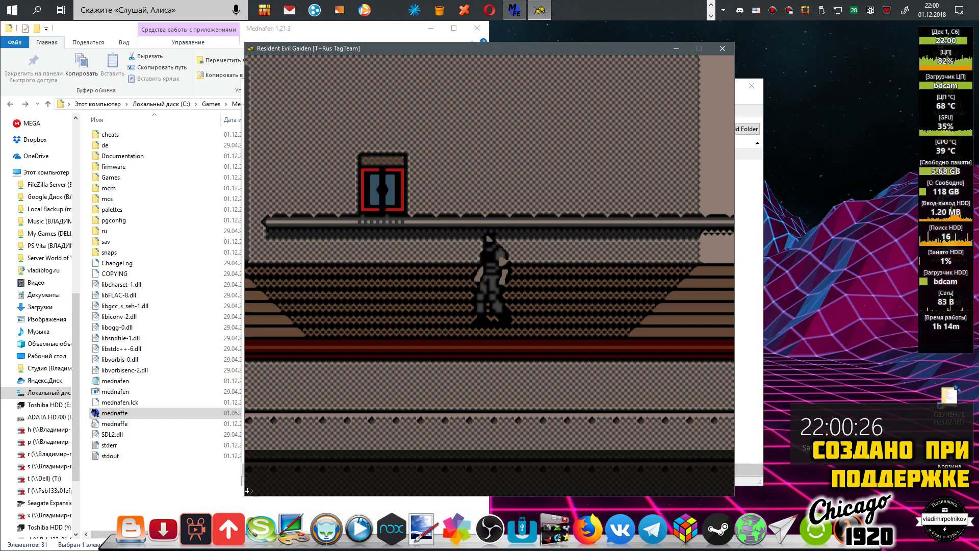
{"action": "type", "text": "/se"}
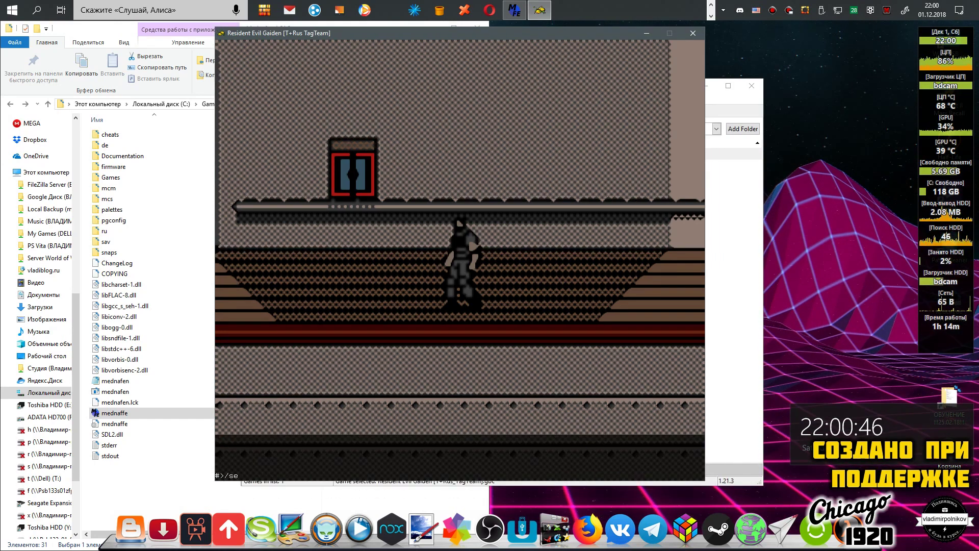
{"action": "type", "text": "rver"}
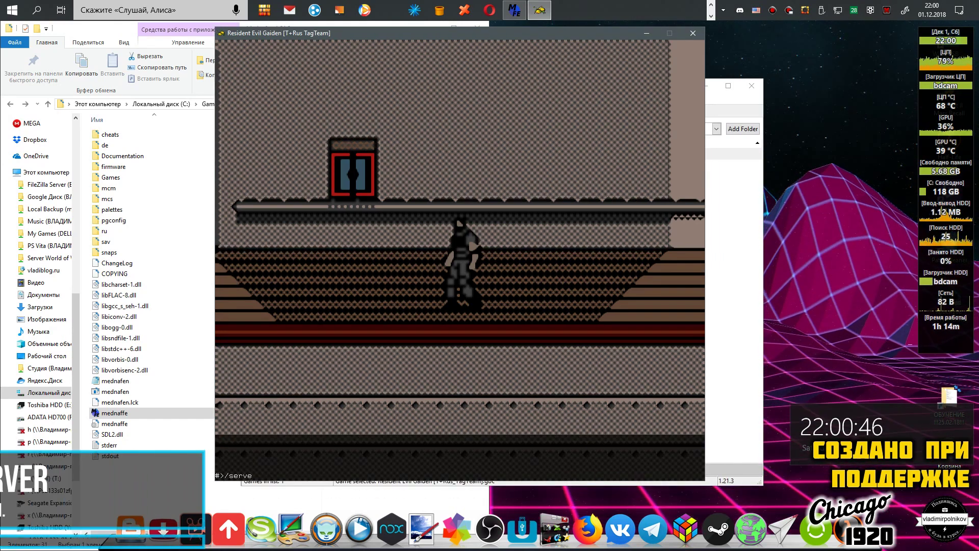
{"action": "key", "text": "Return"}
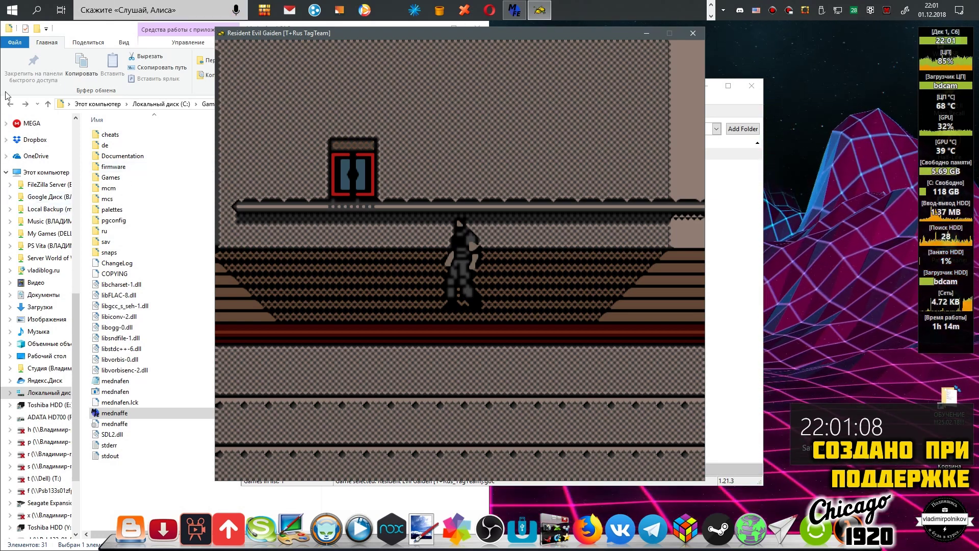
Minimize the Mednafen 1.21.3 folder window and the Mednaffe window behind the game
{"action": "left_click", "coordinate": [430, 25]}
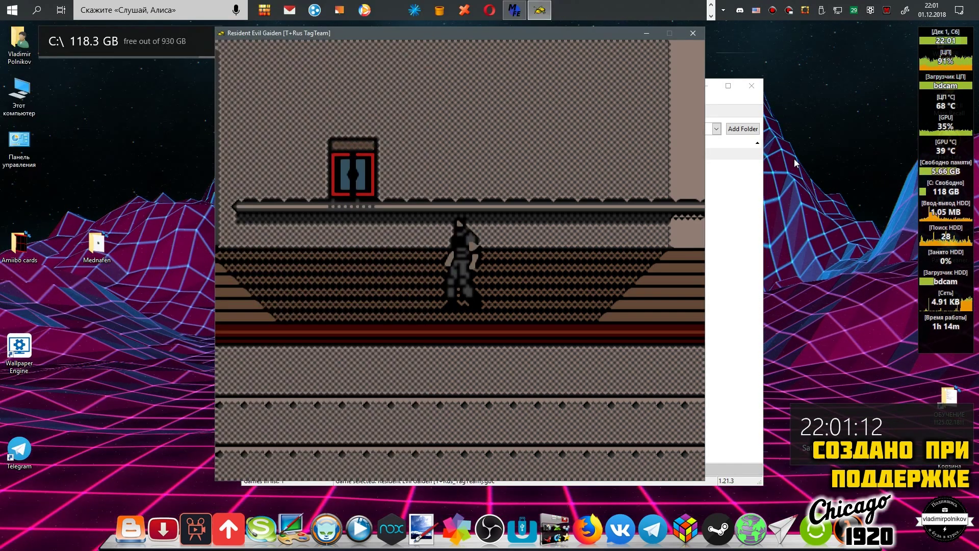
{"action": "left_click", "coordinate": [739, 153]}
{"action": "left_click", "coordinate": [704, 85]}
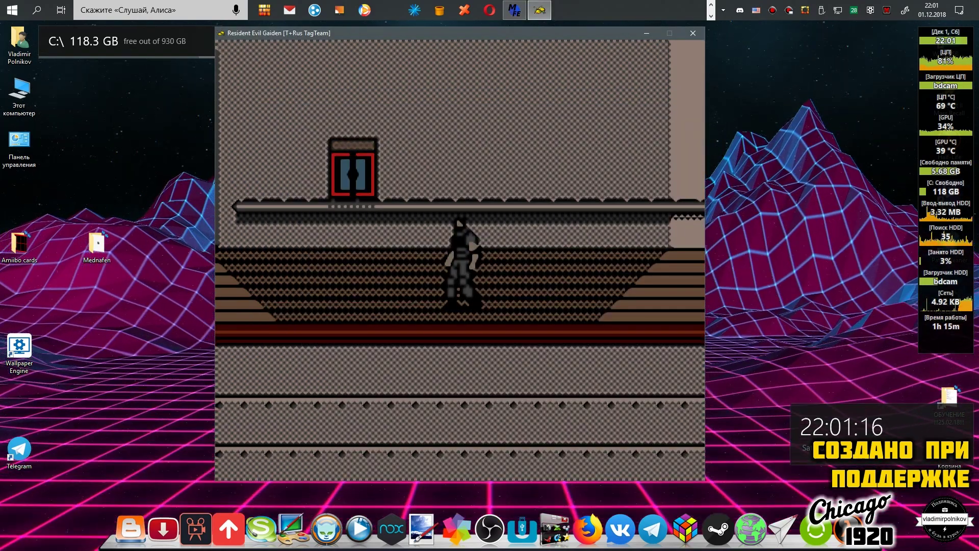
Walk the character along the deck again and close the game window
{"action": "key", "text": "Right"}
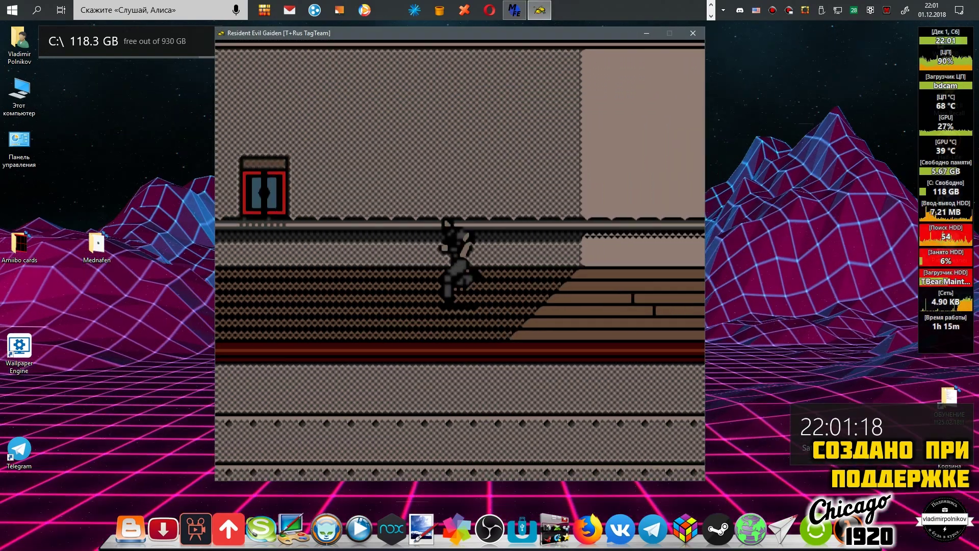
{"action": "key", "text": "Left"}
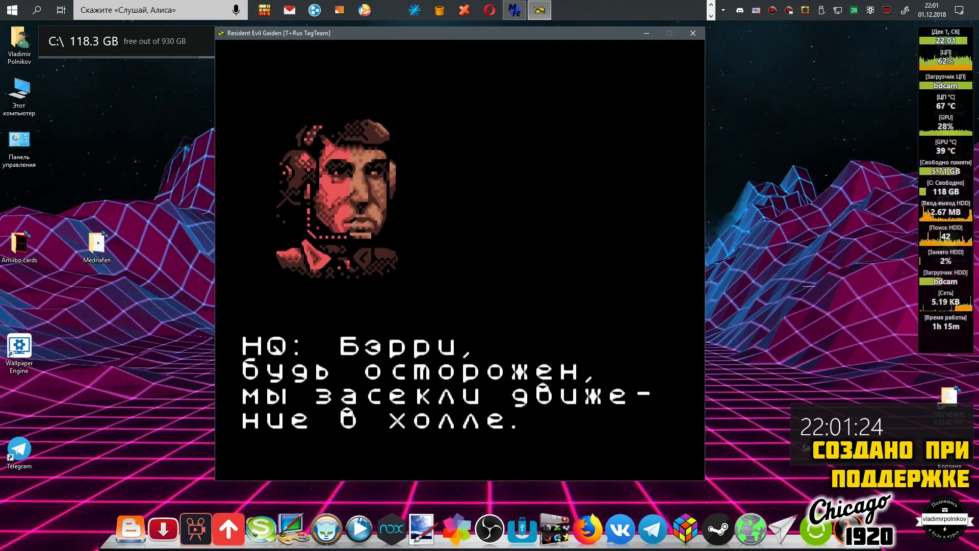
{"action": "left_click", "coordinate": [693, 33]}
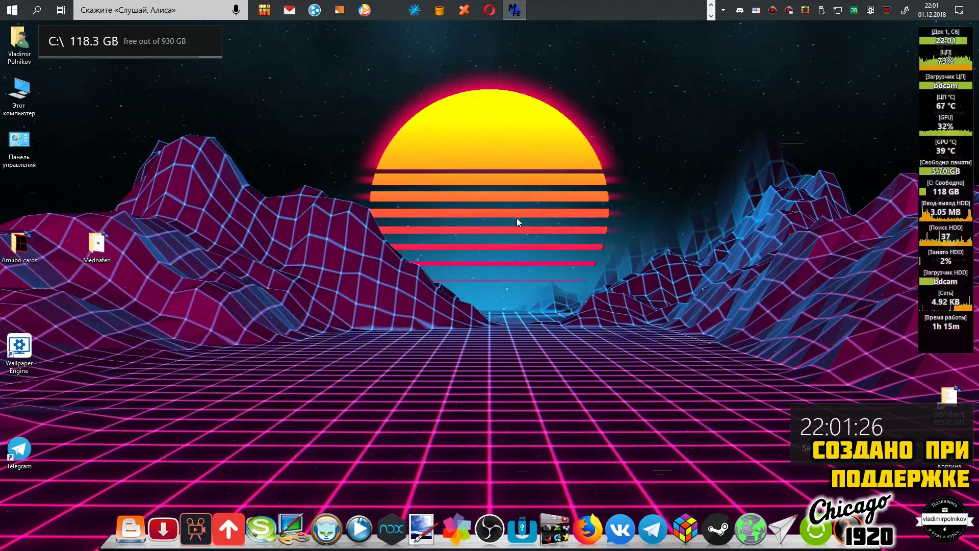